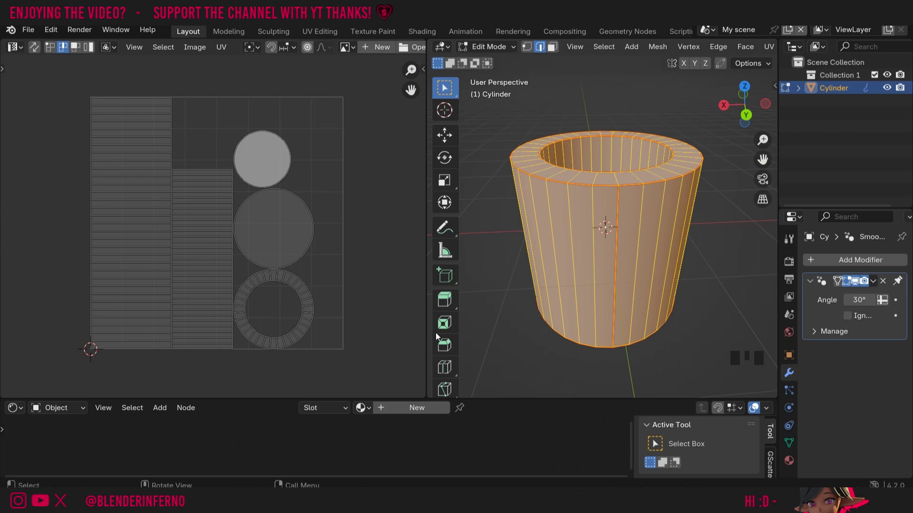
Step: Examine the cup's unwrapped UV islands and the narrow gaps between them in the UV layout
{"action": "left_click", "coordinate": [436, 332]}
{"action": "left_click", "coordinate": [476, 248]}
{"action": "key", "text": "ctrl+z"}
{"action": "scroll", "coordinate": [173, 197], "scroll_direction": "up", "scroll_amount": 4}
{"action": "scroll", "coordinate": [172, 197], "scroll_direction": "down", "scroll_amount": 6}
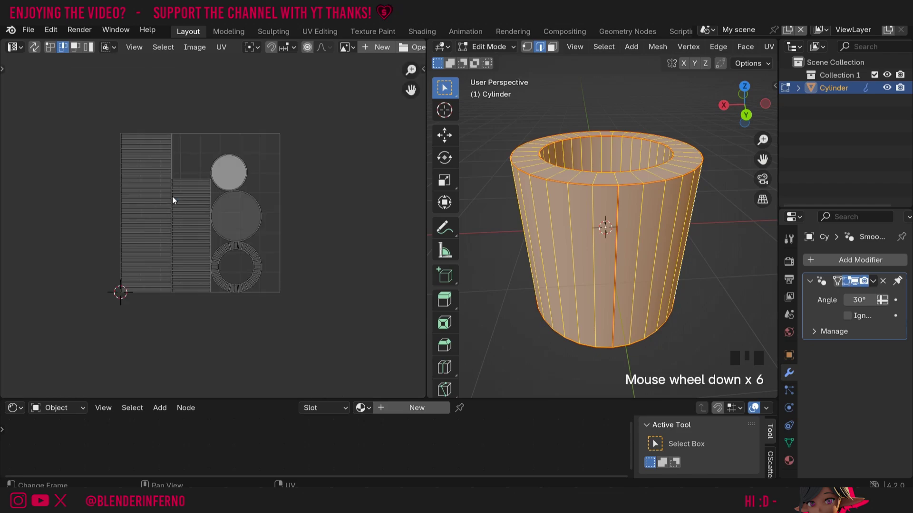
{"action": "scroll", "coordinate": [172, 195], "scroll_direction": "up", "scroll_amount": 3}
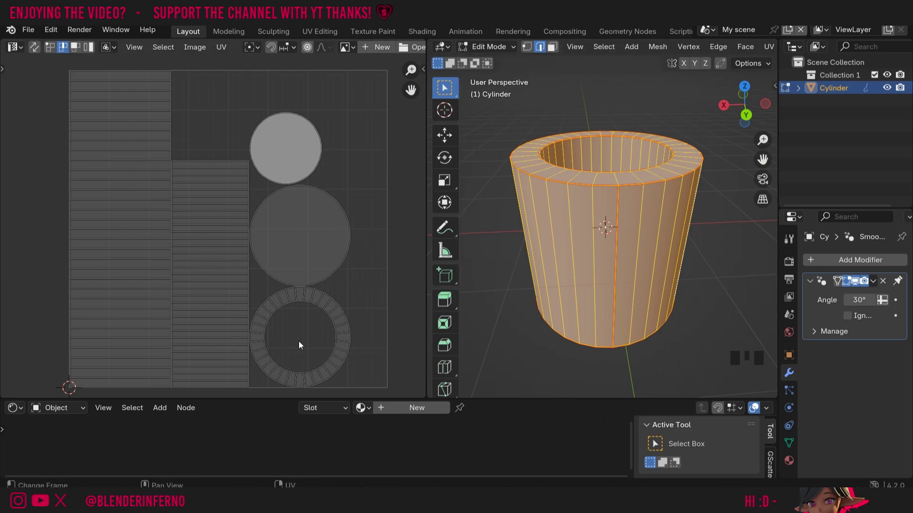
{"action": "scroll", "coordinate": [333, 320], "scroll_direction": "up", "scroll_amount": 7}
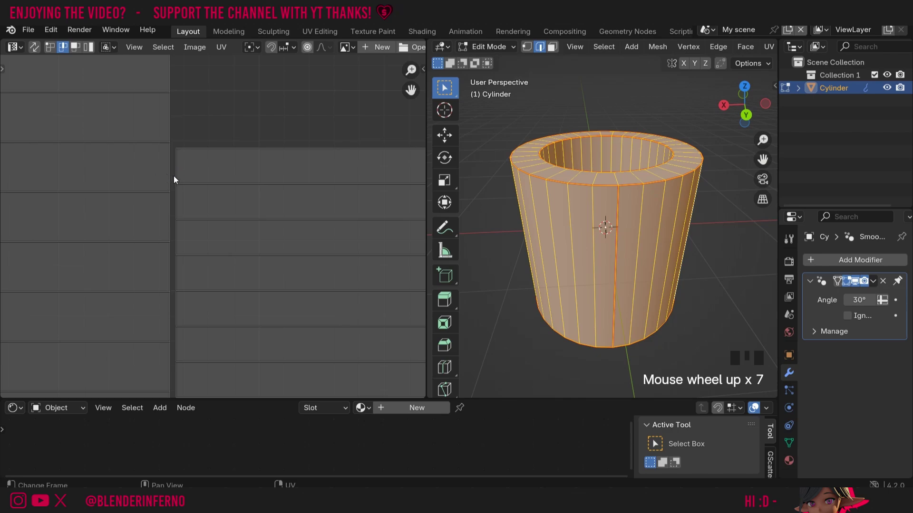
{"action": "scroll", "coordinate": [172, 187], "scroll_direction": "down", "scroll_amount": 7}
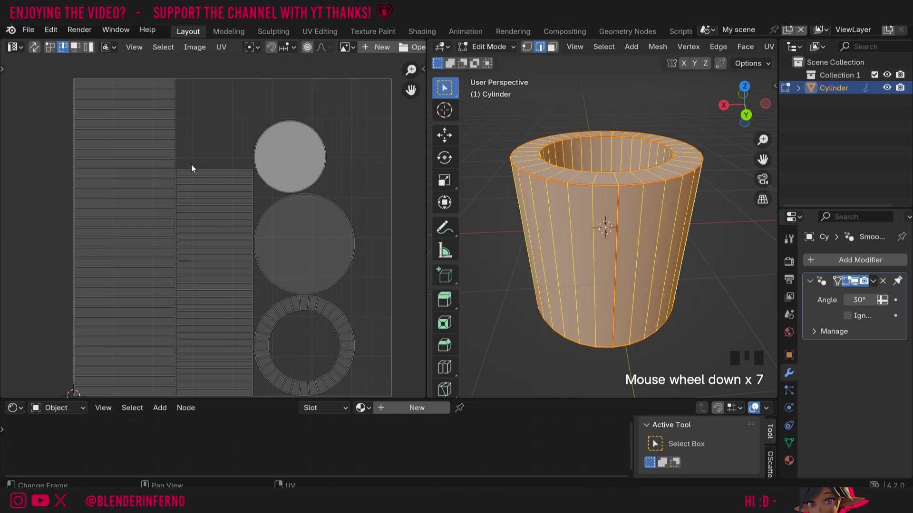
{"action": "scroll", "coordinate": [167, 217], "scroll_direction": "up", "scroll_amount": 4}
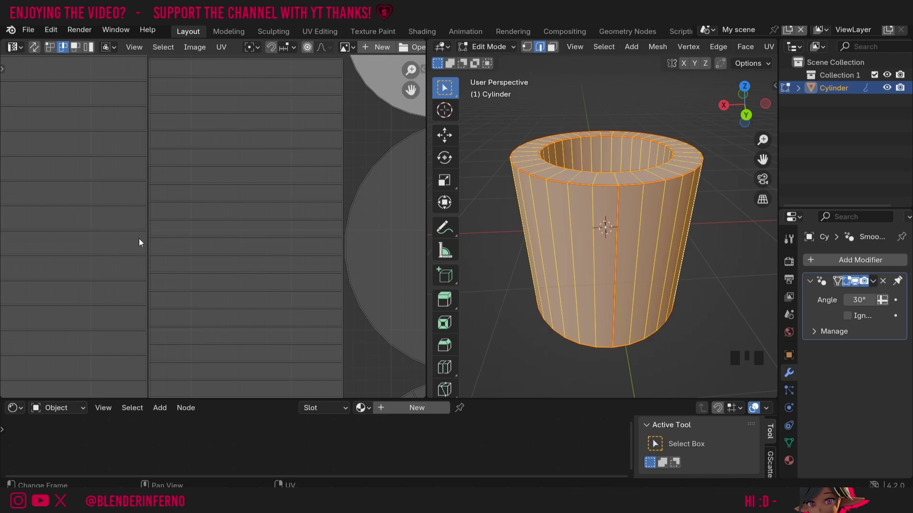
{"action": "scroll", "coordinate": [151, 270], "scroll_direction": "up", "scroll_amount": 5}
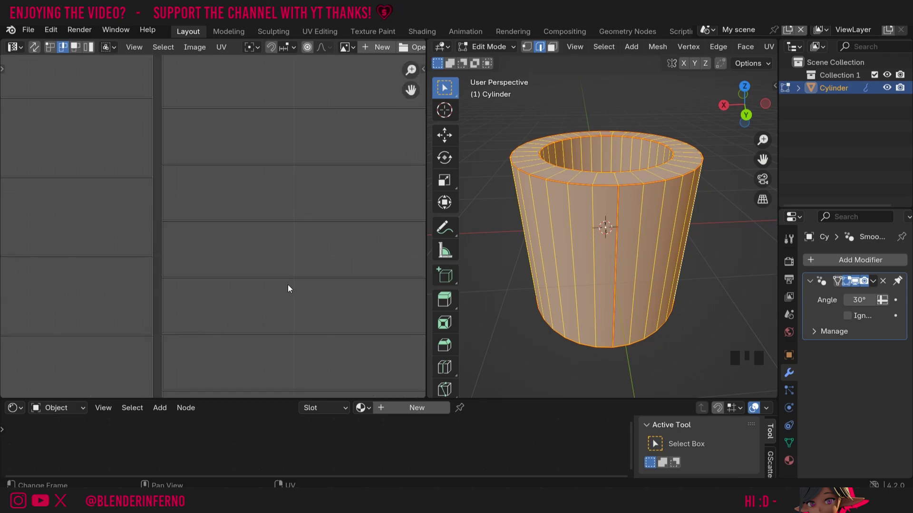
{"action": "scroll", "coordinate": [196, 195], "scroll_direction": "down", "scroll_amount": 4}
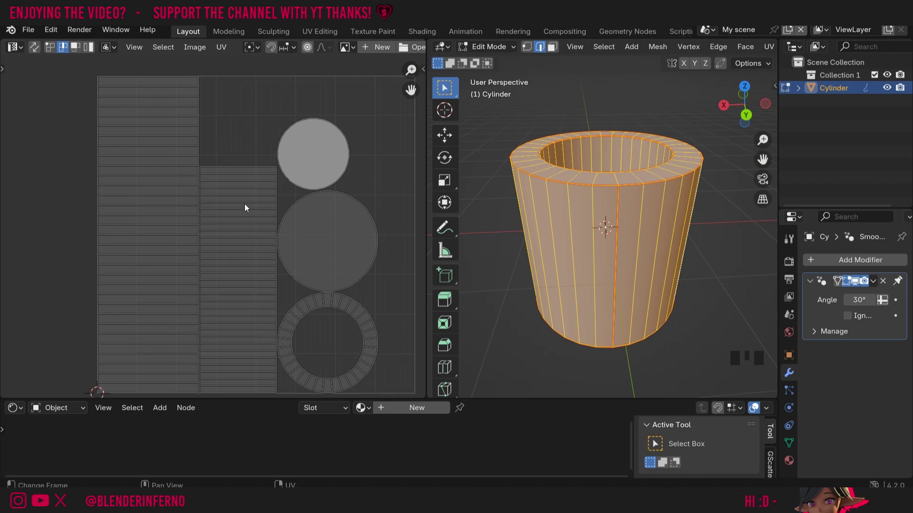
Step: Select the whole narrower rectangular UV island and try moving, scaling and rotating it
{"action": "key", "text": "Tab"}
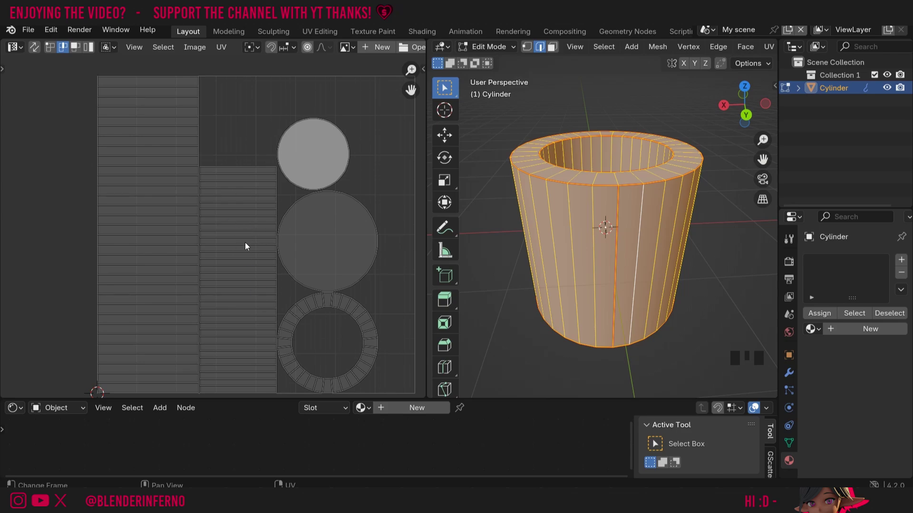
{"action": "key", "text": "l"}
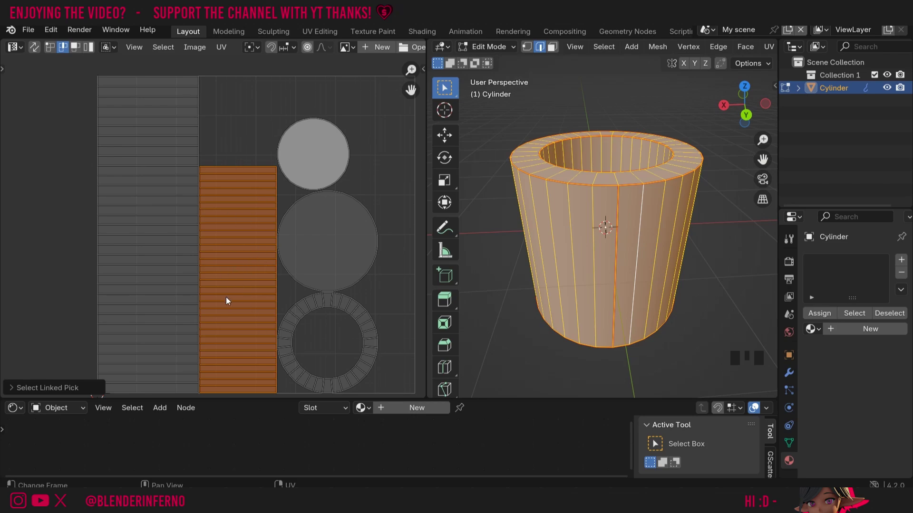
{"action": "key", "text": "g"}
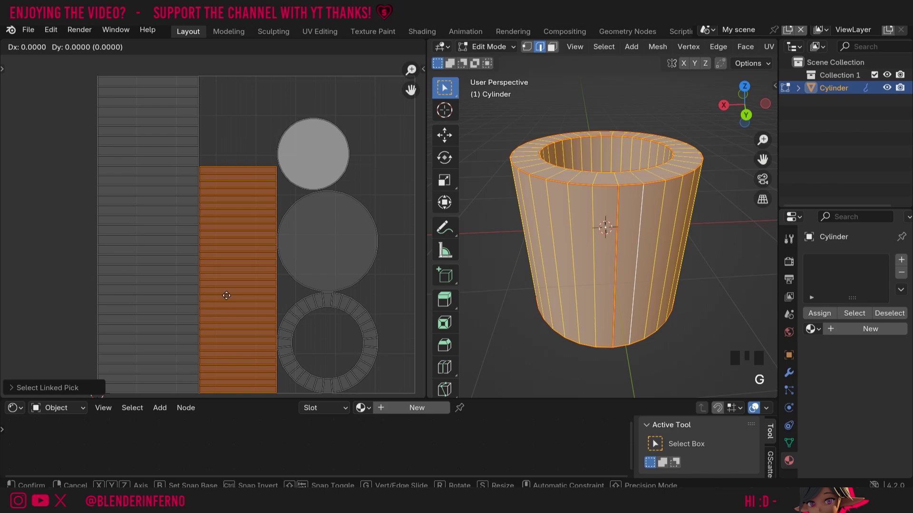
{"action": "left_click", "coordinate": [224, 289]}
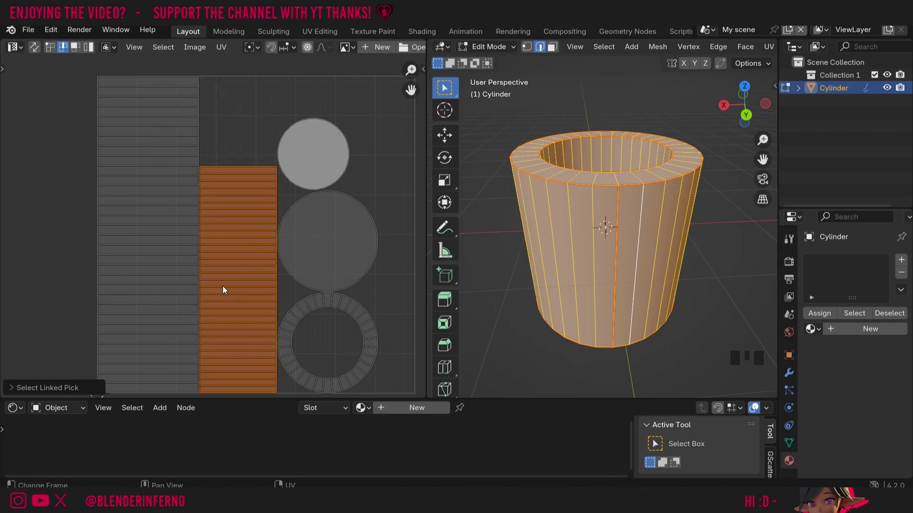
{"action": "key", "text": "s"}
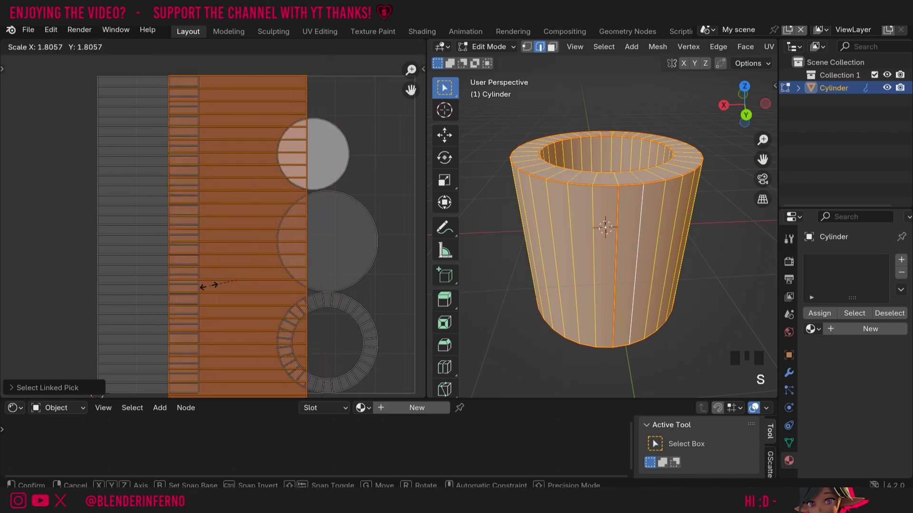
{"action": "right_click", "coordinate": [211, 285]}
{"action": "key", "text": "r"}
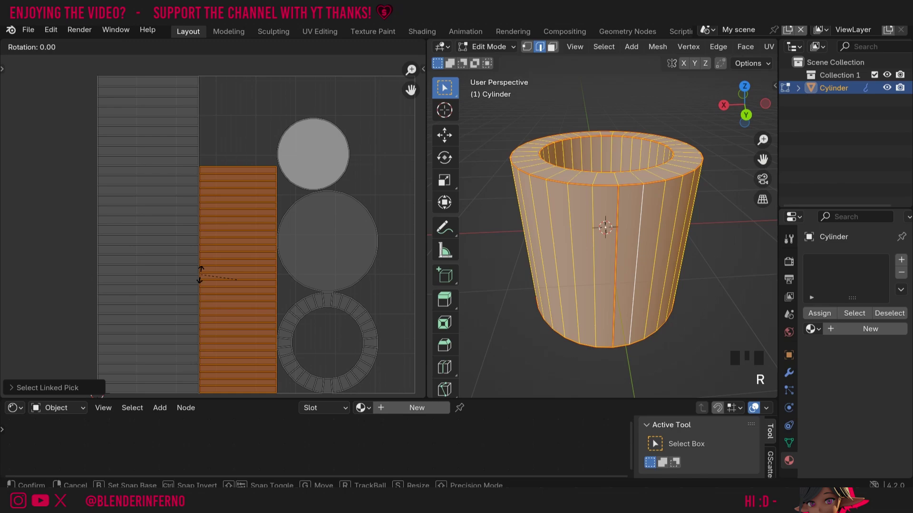
{"action": "right_click", "coordinate": [221, 269]}
Step: Move the narrower rectangular UV island so it partly overlaps the wider one, and deselect the island
{"action": "key", "text": "g"}
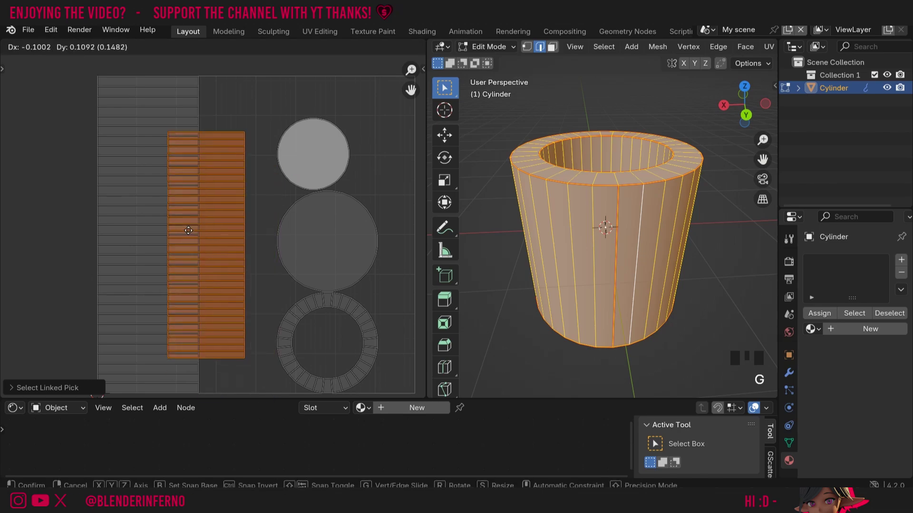
{"action": "left_click", "coordinate": [179, 237]}
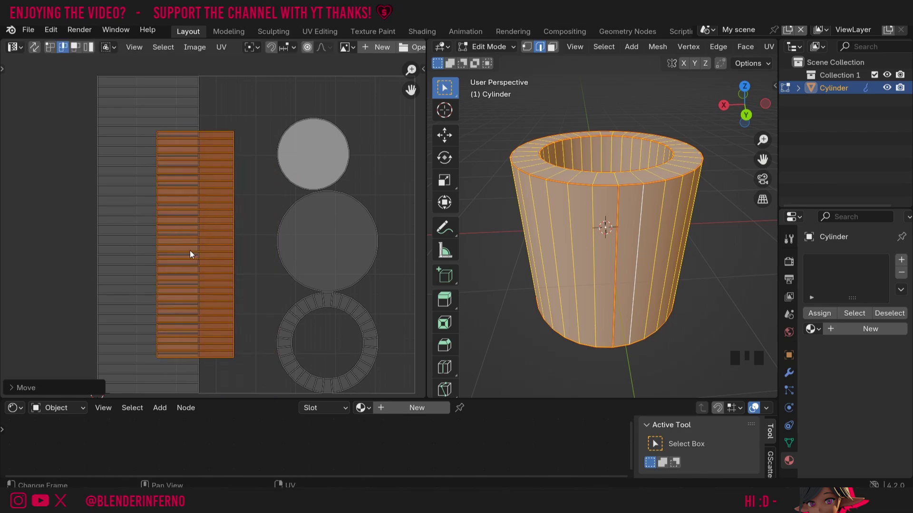
{"action": "left_click", "coordinate": [233, 213]}
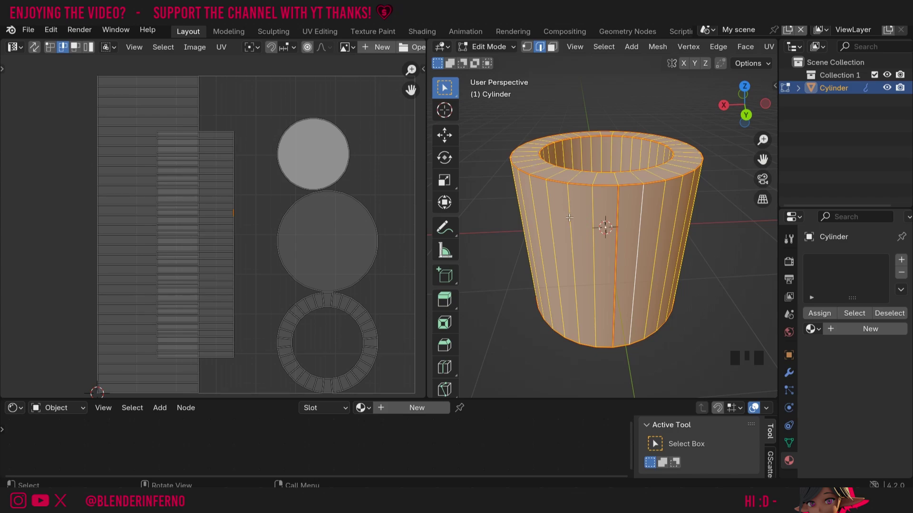
Step: Enable UV Sync Selection and select the outer-wall face beside the vertical seam in face select mode
{"action": "left_click", "coordinate": [35, 47]}
{"action": "key", "text": "3"}
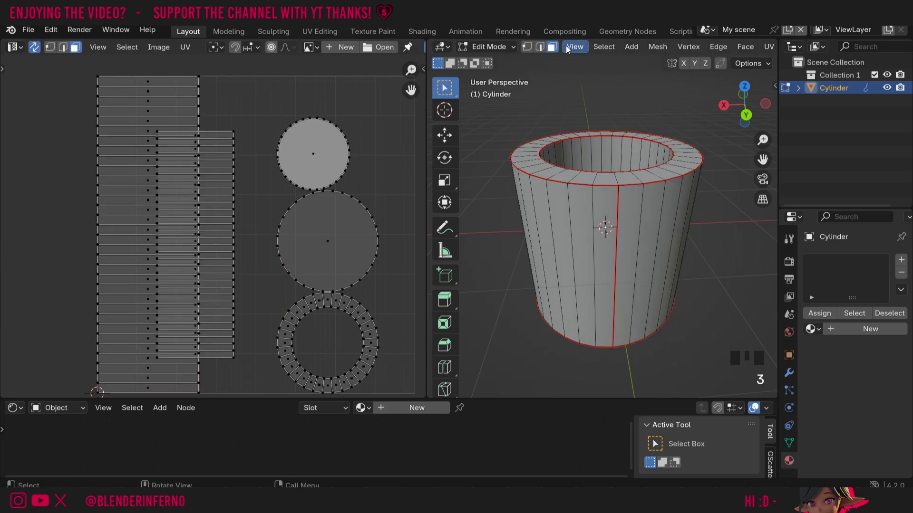
{"action": "left_click", "coordinate": [607, 239]}
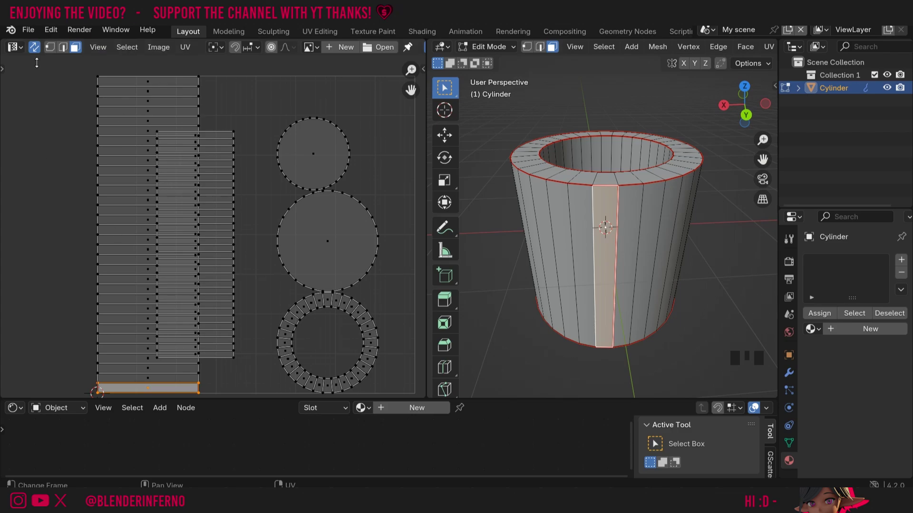
Step: Toggle UV Sync Selection off and on to compare the UV layout display, leaving it enabled
{"action": "left_click", "coordinate": [35, 48]}
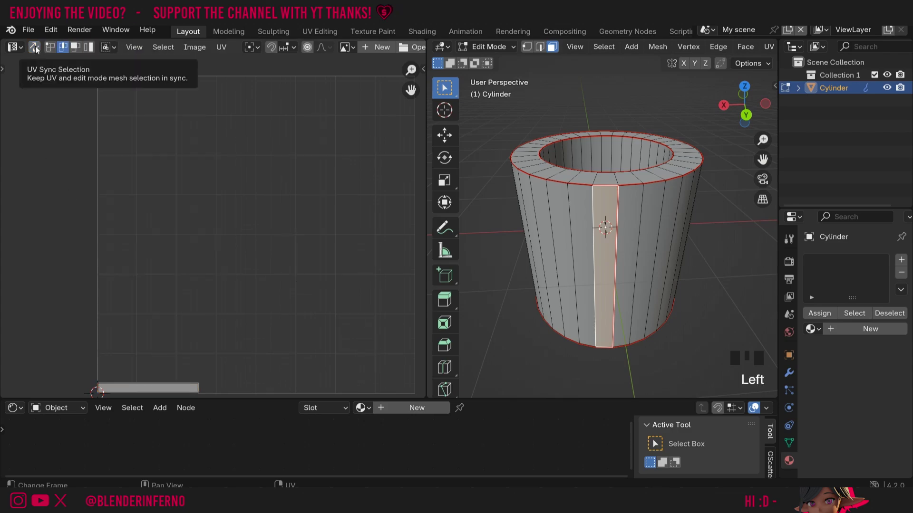
{"action": "left_click", "coordinate": [35, 48]}
{"action": "left_click", "coordinate": [34, 48]}
{"action": "left_click", "coordinate": [35, 48]}
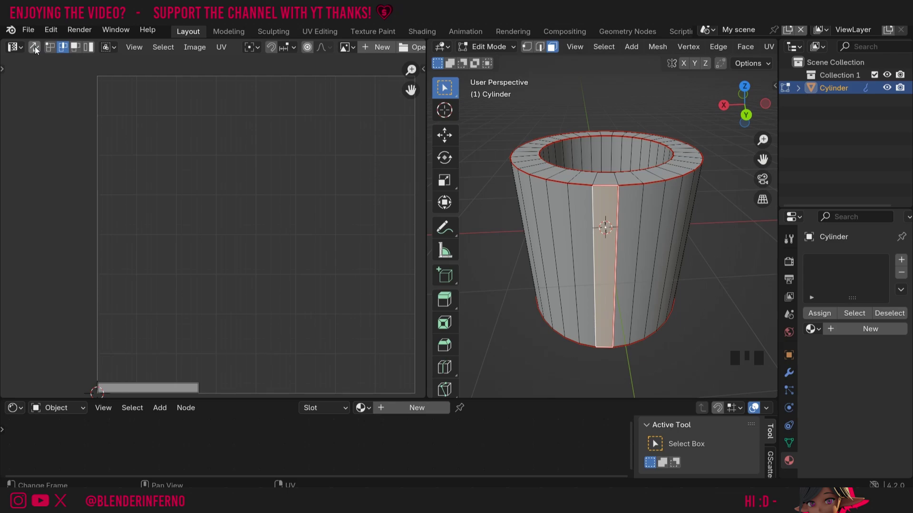
{"action": "left_click", "coordinate": [35, 46]}
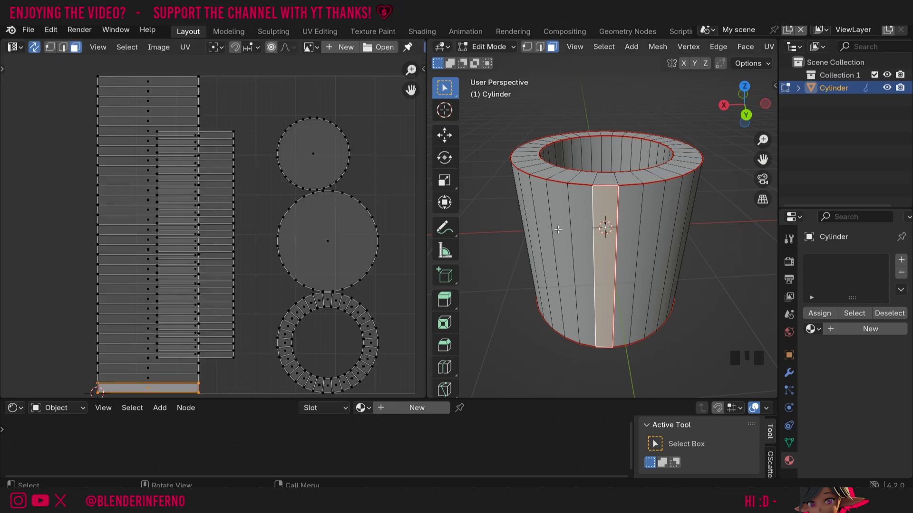
Step: Select all linked faces of the cup's outer wall and expand the Select Linked options
{"action": "key", "text": "l"}
{"action": "left_click", "coordinate": [589, 300]}
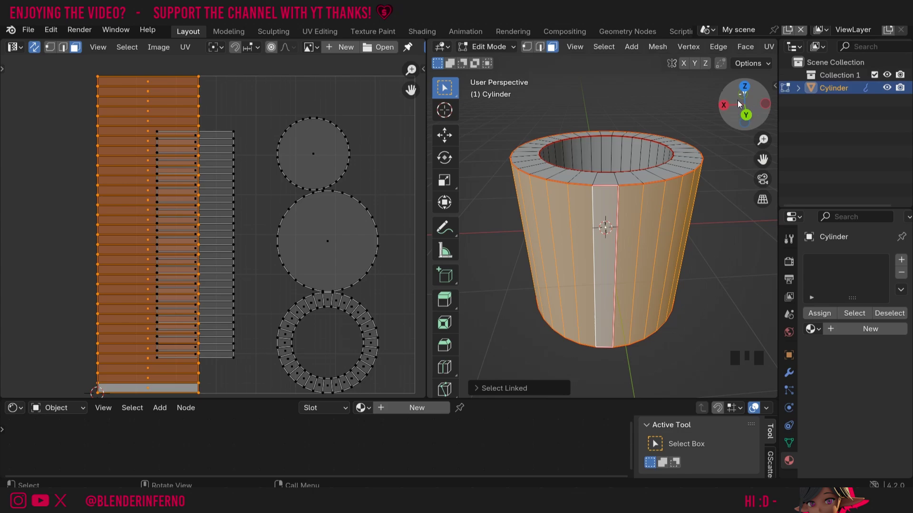
{"action": "mouse_move", "coordinate": [745, 106]}
{"action": "left_mouse_down"}
{"action": "mouse_move", "coordinate": [745, 127]}
{"action": "mouse_move", "coordinate": [745, 108]}
{"action": "left_mouse_up"}
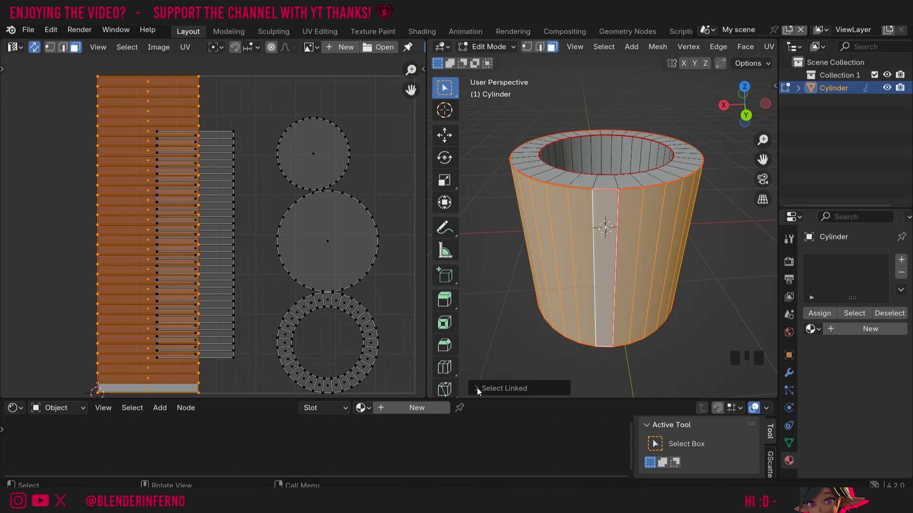
{"action": "left_click", "coordinate": [477, 388]}
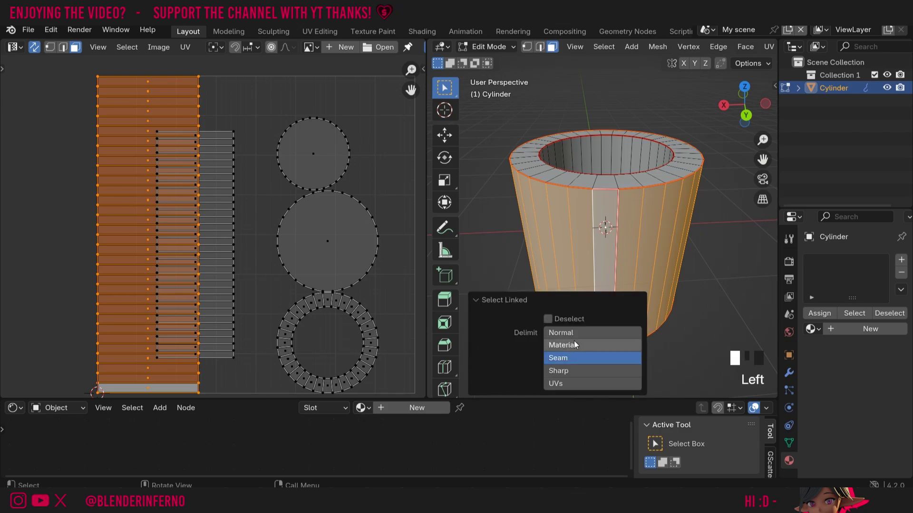
Step: Turn off the Seam delimit for the linked selection, inspect the cup, and turn Seam back on
{"action": "left_click", "coordinate": [564, 360]}
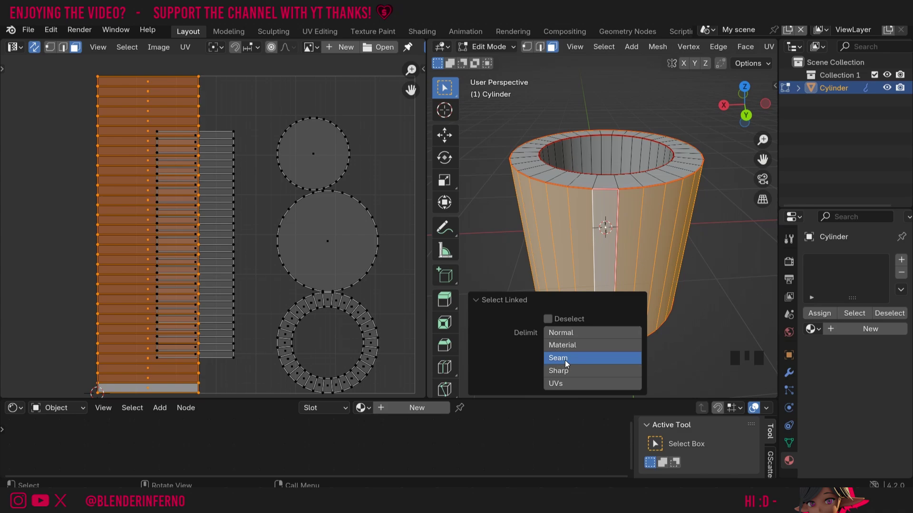
{"action": "left_click", "coordinate": [564, 361], "text": "shift"}
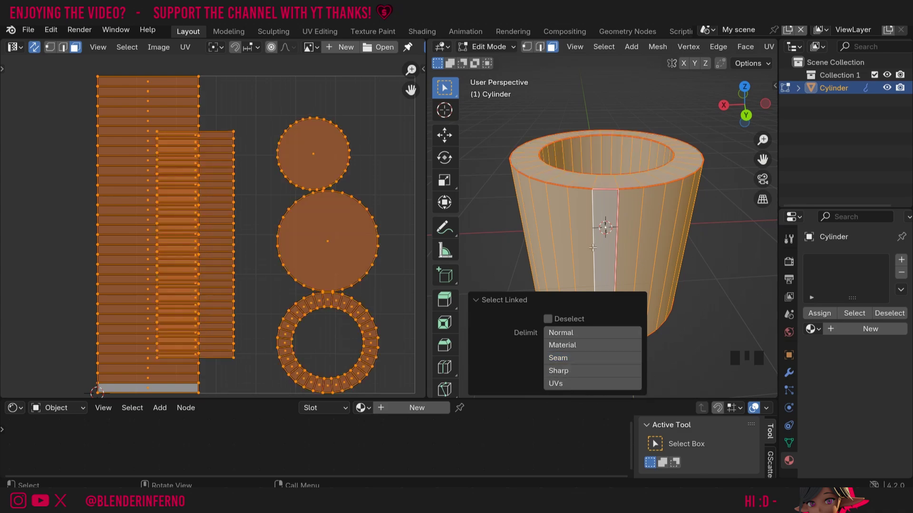
{"action": "left_click_drag", "start_coordinate": [745, 106], "coordinate": [745, 124]}
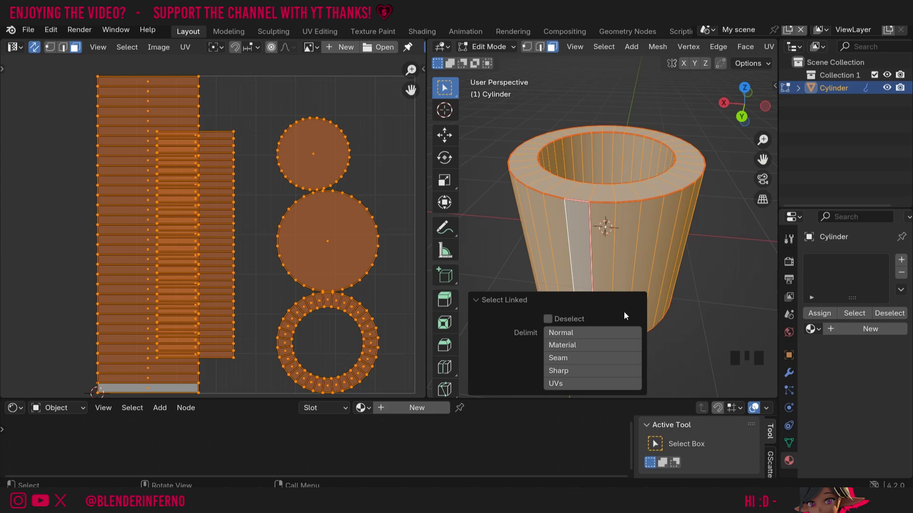
{"action": "left_click", "coordinate": [566, 360]}
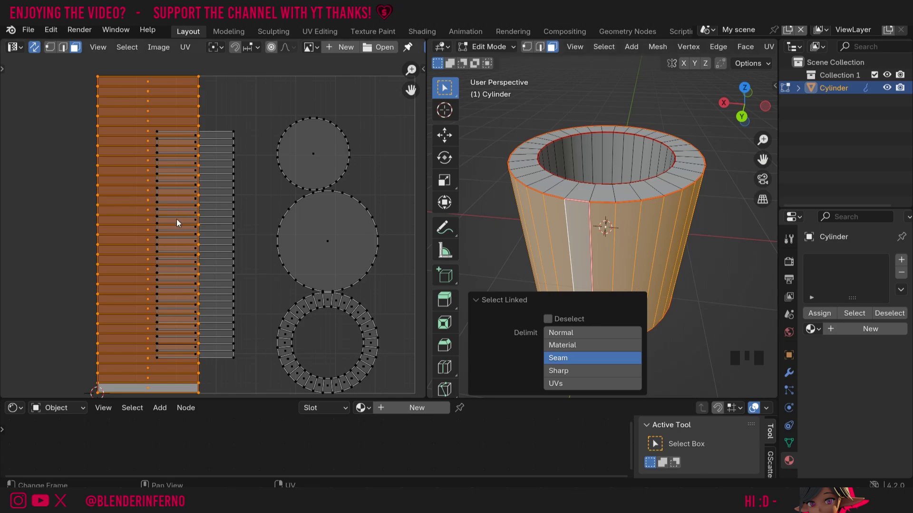
Step: Add the top rim's linked faces to the selection and clear the whole selection
{"action": "key", "text": "l"}
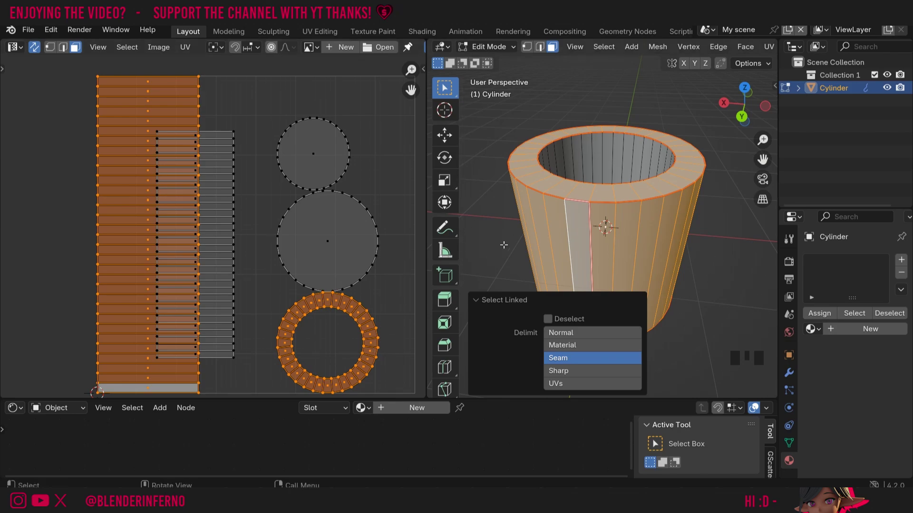
{"action": "left_click", "coordinate": [395, 289]}
Step: Switch the cup to Texture Paint mode and make the Shader Editor area taller
{"action": "left_click", "coordinate": [489, 47]}
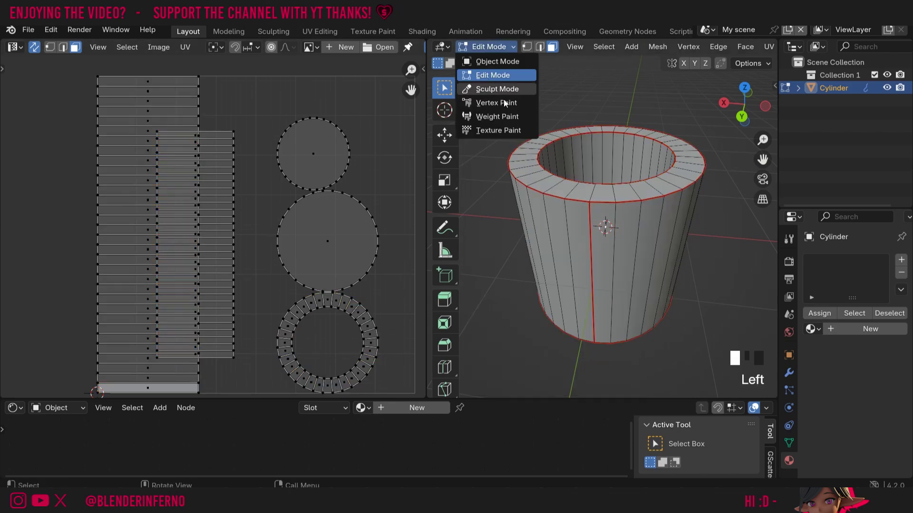
{"action": "left_click", "coordinate": [491, 130]}
{"action": "left_click", "coordinate": [16, 409]}
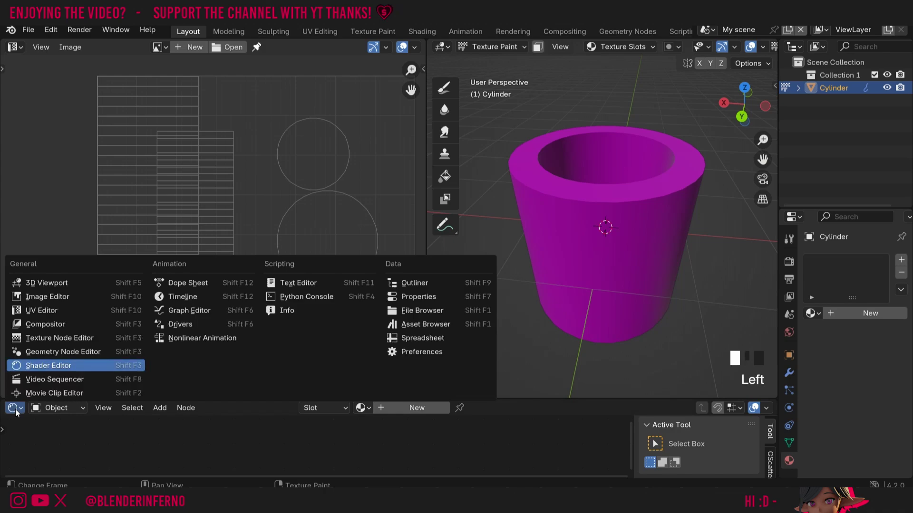
{"action": "left_click", "coordinate": [13, 410]}
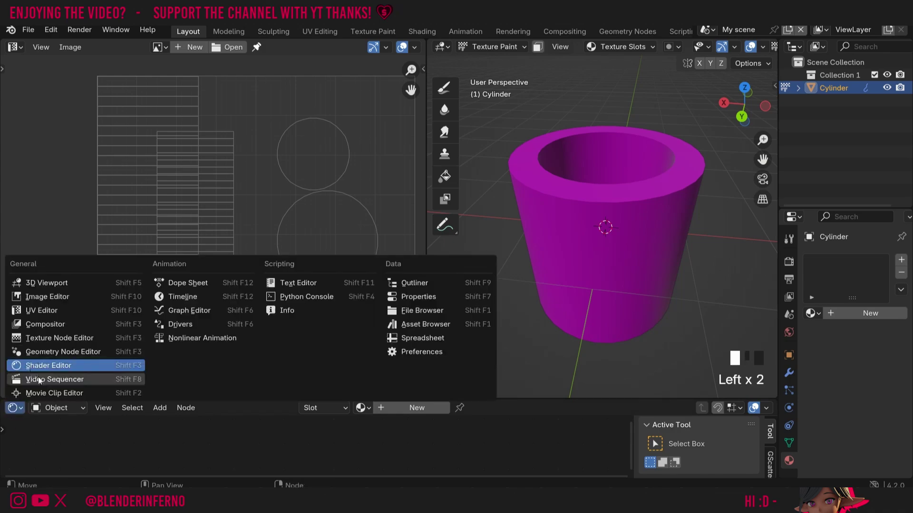
{"action": "left_click_drag", "start_coordinate": [549, 401], "coordinate": [410, 342]}
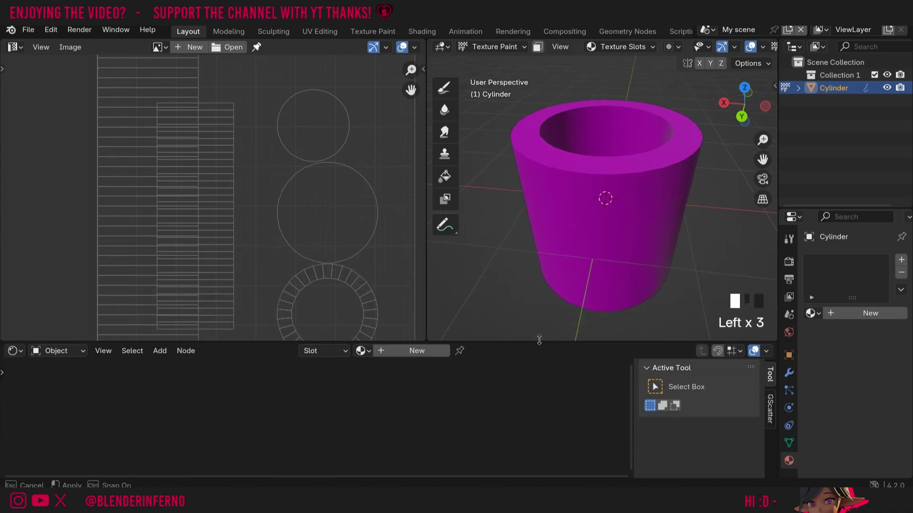
Step: Create a new material for the cup and feed an Image Texture node's colour into the Principled BSDF's Base Color
{"action": "left_click", "coordinate": [414, 351]}
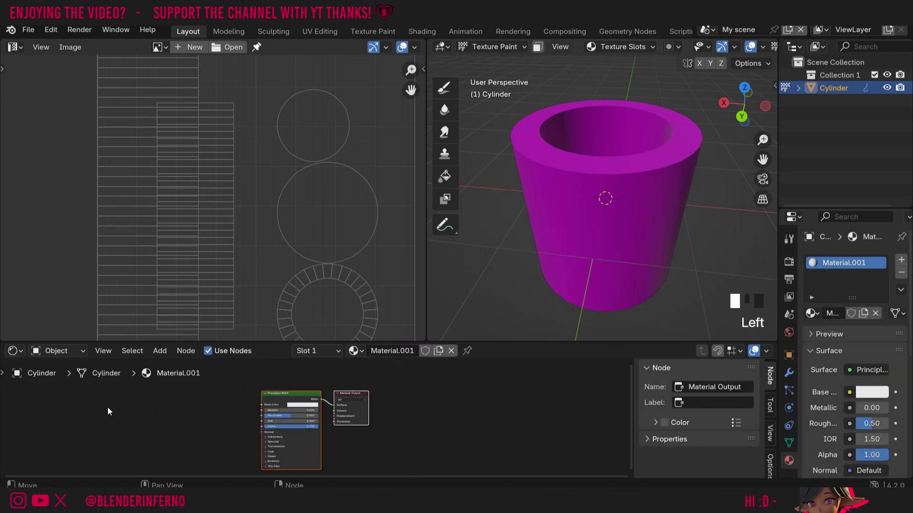
{"action": "key", "text": "shift+a"}
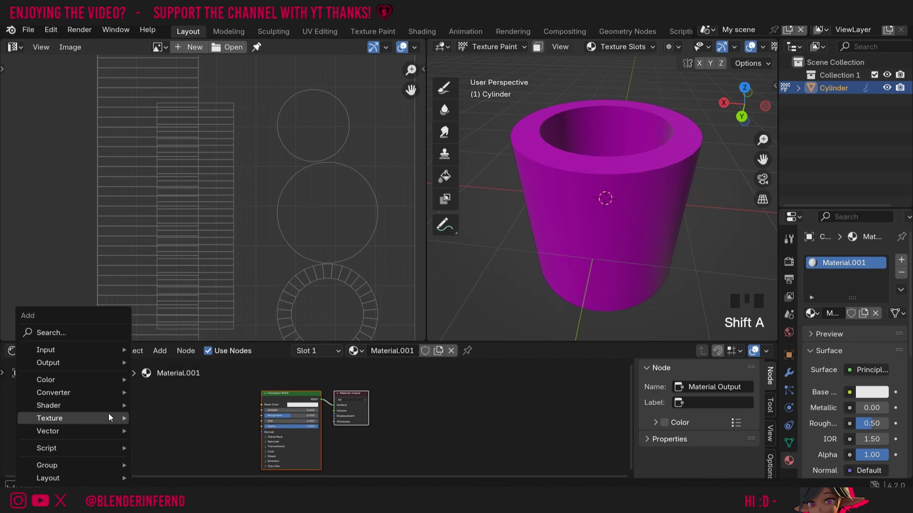
{"action": "mouse_move", "coordinate": [108, 418]}
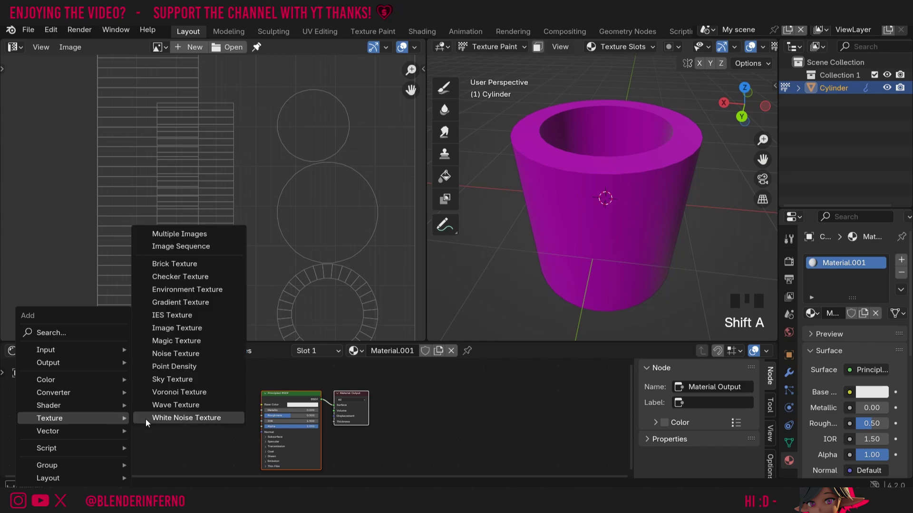
{"action": "left_click", "coordinate": [180, 328]}
{"action": "left_click", "coordinate": [147, 404]}
{"action": "left_click_drag", "start_coordinate": [207, 411], "coordinate": [262, 405]}
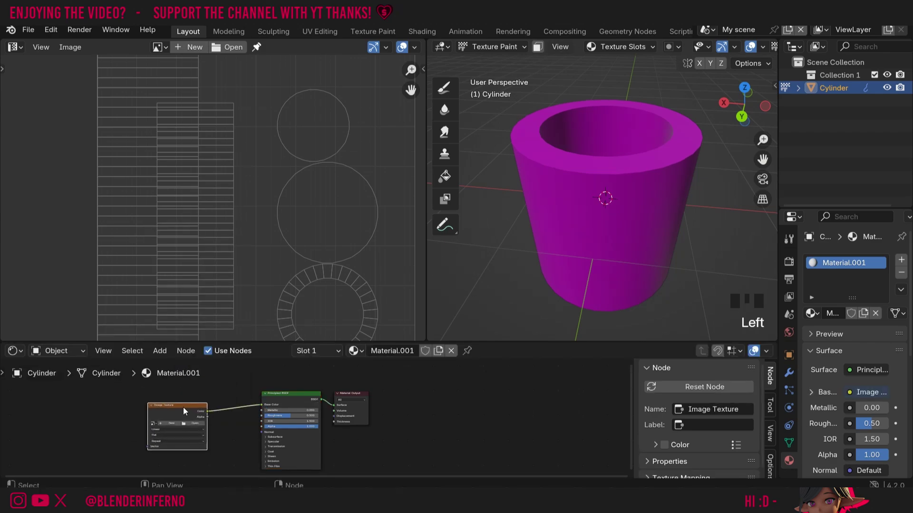
Step: Add a Texture Coordinate node and connect its UV output to the Image Texture's Vector input
{"action": "key", "text": "shift+a"}
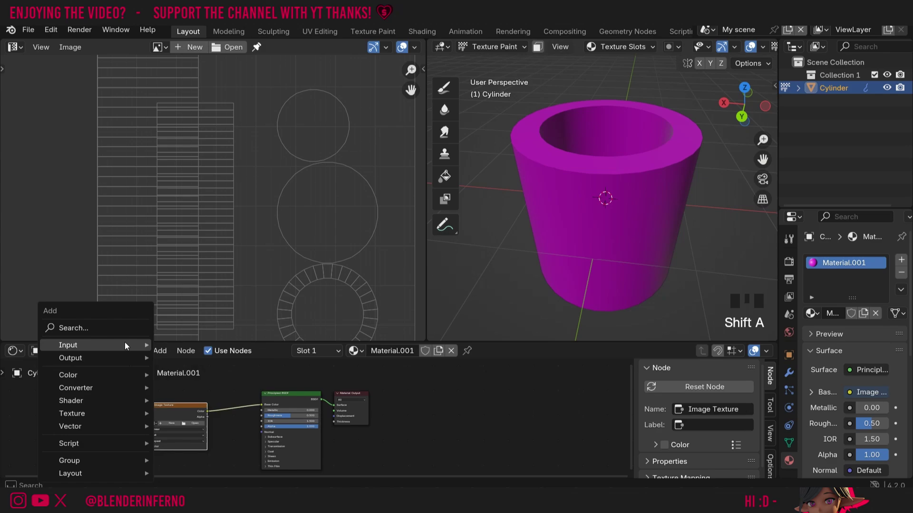
{"action": "mouse_move", "coordinate": [125, 345]}
{"action": "left_click", "coordinate": [213, 293]}
{"action": "left_click", "coordinate": [116, 423]}
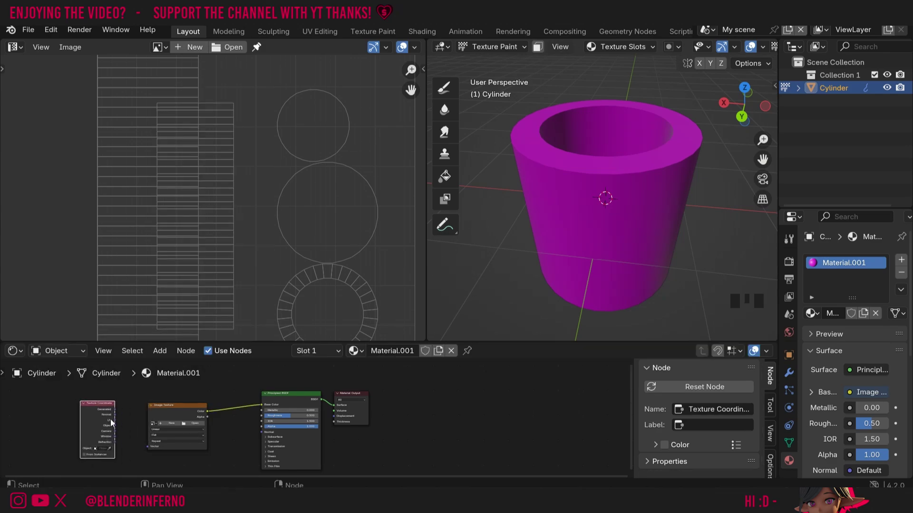
{"action": "left_click_drag", "start_coordinate": [115, 421], "coordinate": [148, 447]}
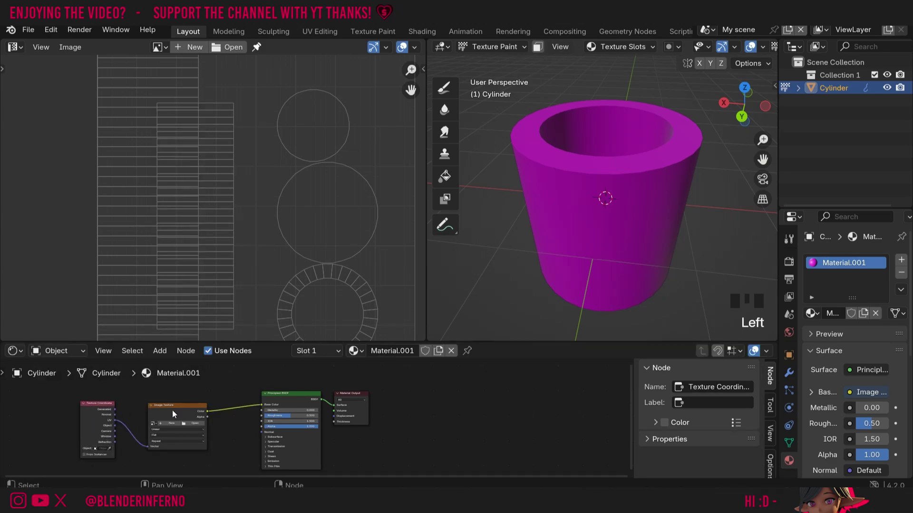
Step: Shift the Image Texture node slightly and create a blank 1024 x 1024 px image in it with the default name Untitled
{"action": "left_click_drag", "start_coordinate": [159, 412], "coordinate": [165, 410]}
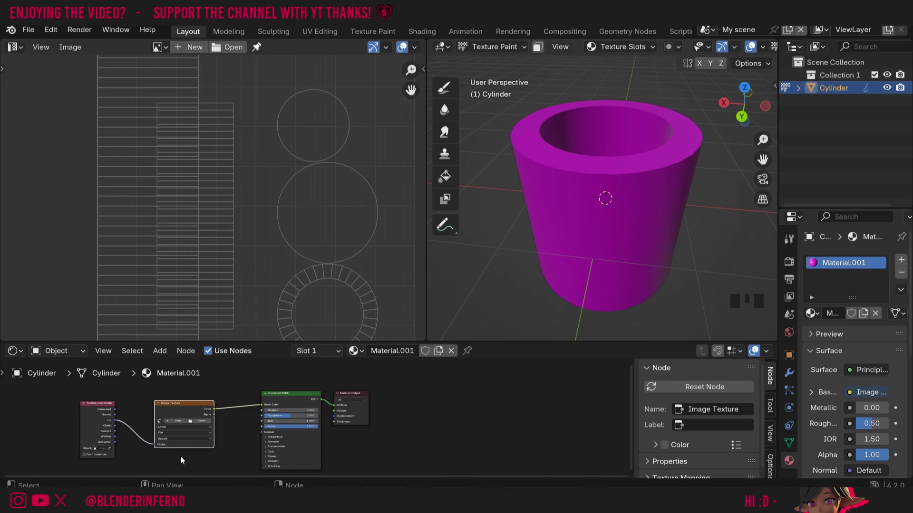
{"action": "left_click", "coordinate": [178, 421]}
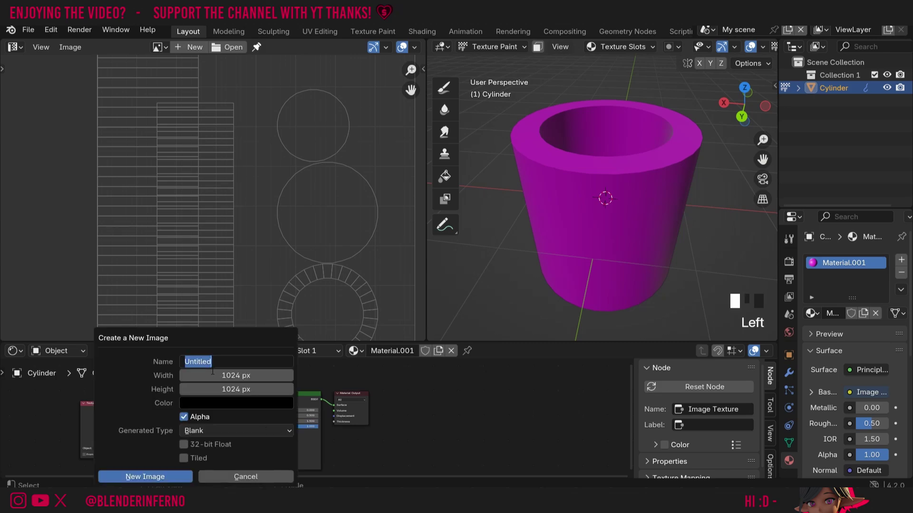
{"action": "left_click", "coordinate": [162, 476]}
Step: Change the UV Editor to an Image Editor in Paint mode and display the Untitled image
{"action": "left_click", "coordinate": [17, 50]}
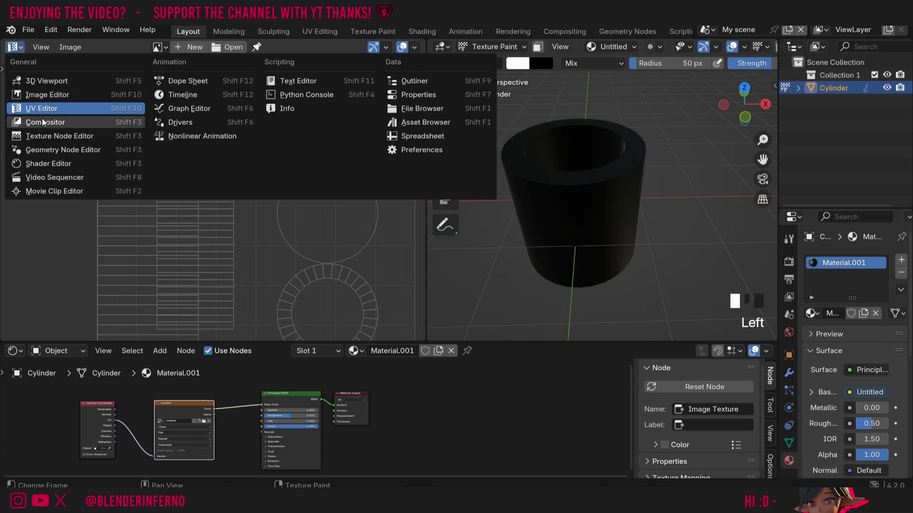
{"action": "left_click", "coordinate": [62, 95]}
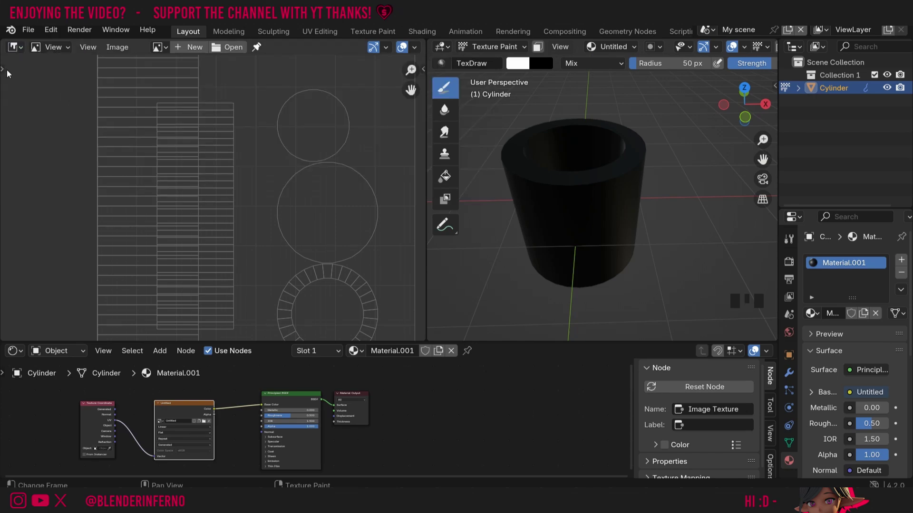
{"action": "left_click", "coordinate": [2, 68]}
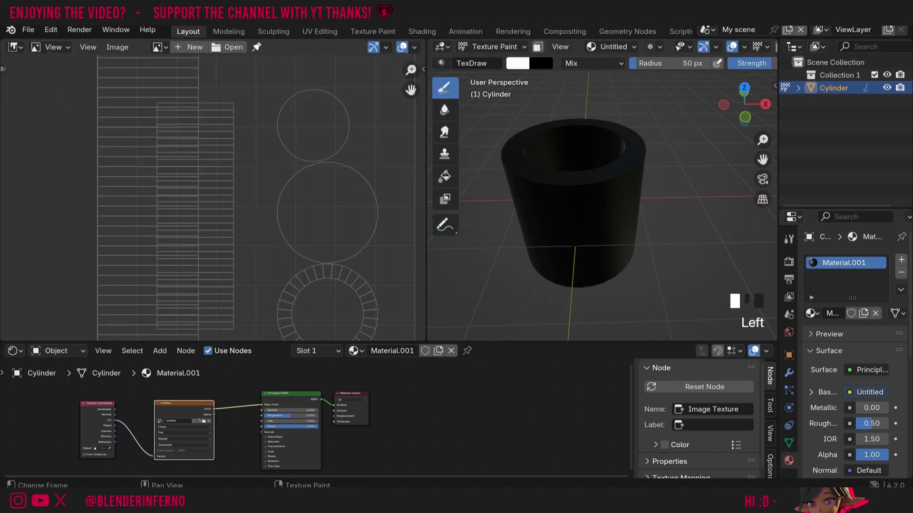
{"action": "left_click", "coordinate": [51, 47]}
{"action": "left_click", "coordinate": [55, 94]}
{"action": "left_click", "coordinate": [17, 71]}
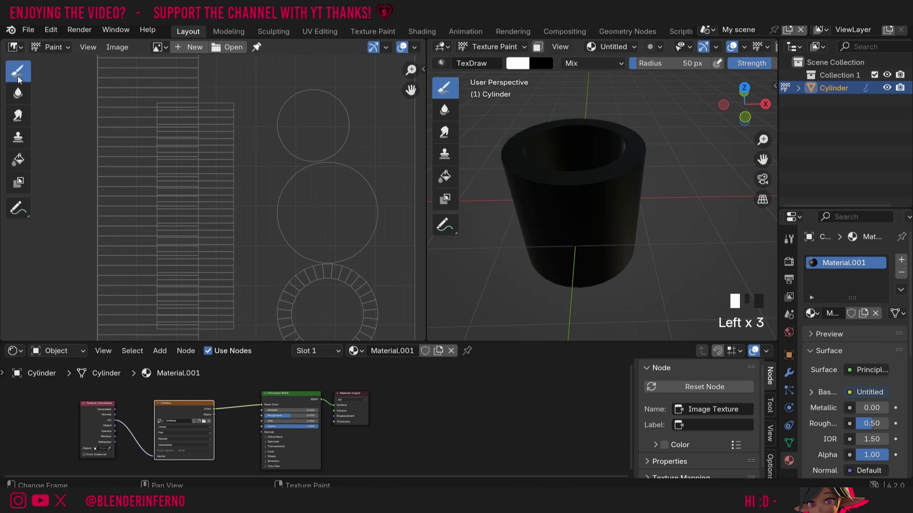
{"action": "left_click", "coordinate": [159, 47]}
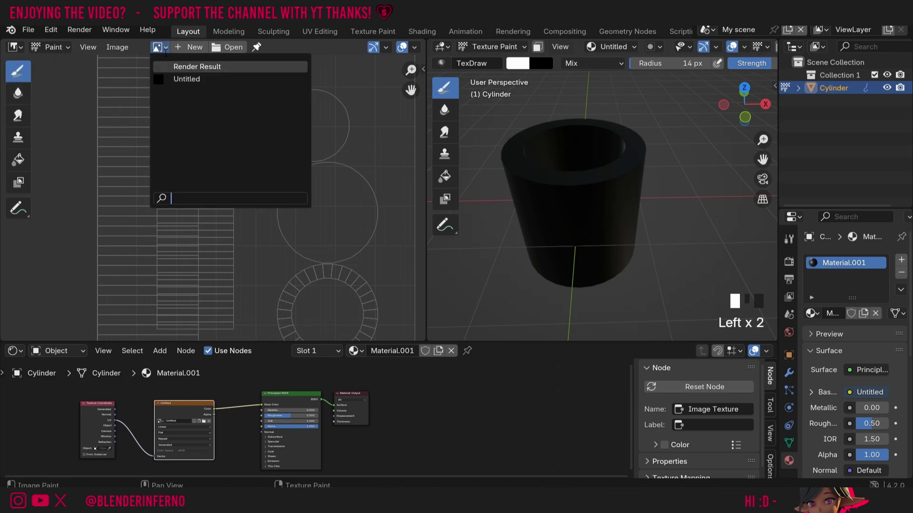
{"action": "left_click", "coordinate": [193, 79]}
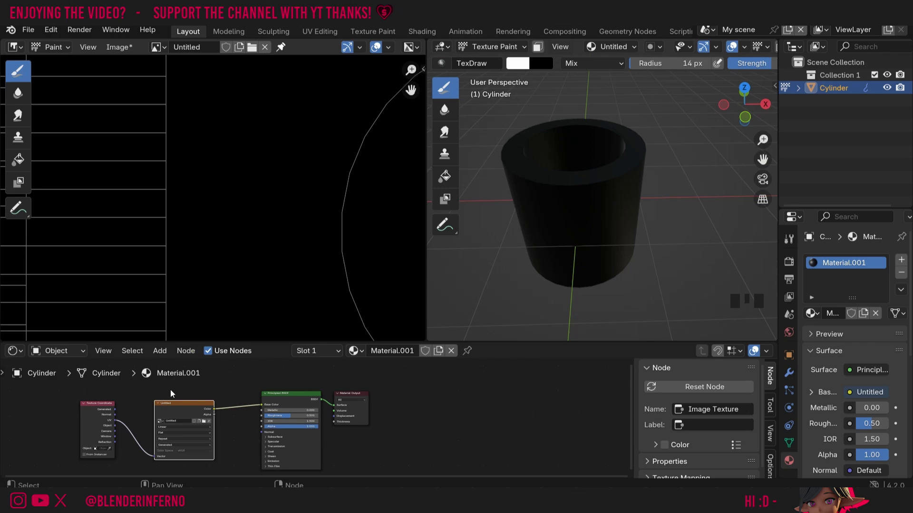
Step: Paint a thin white stroke and a wide one with a 102 px radius down the overlapping wall islands, and inspect them on the cup
{"action": "scroll", "coordinate": [204, 151], "scroll_direction": "up", "scroll_amount": 2}
{"action": "left_click_drag", "start_coordinate": [48, 69], "coordinate": [49, 185]}
{"action": "key", "text": "f"}
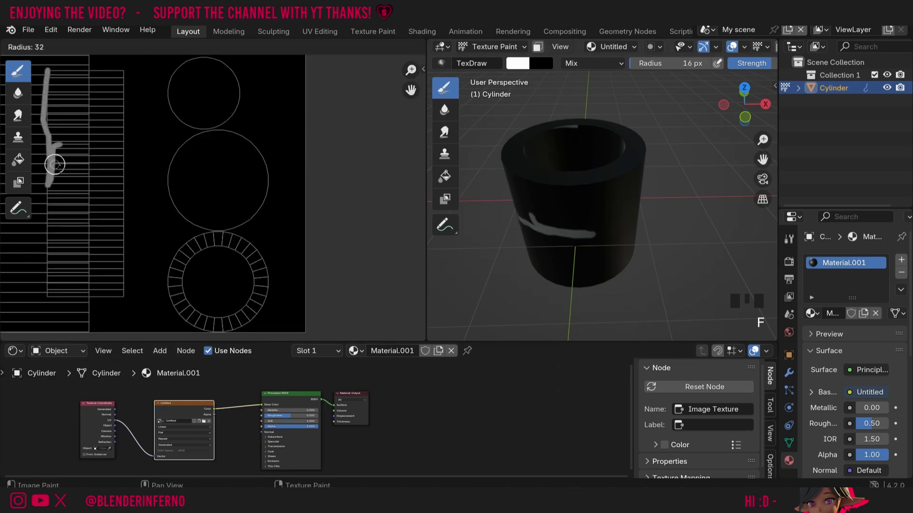
{"action": "key", "text": "f"}
{"action": "left_click_drag", "start_coordinate": [47, 71], "coordinate": [44, 309]}
{"action": "middle_click_drag", "start_coordinate": [628, 110], "coordinate": [625, 132]}
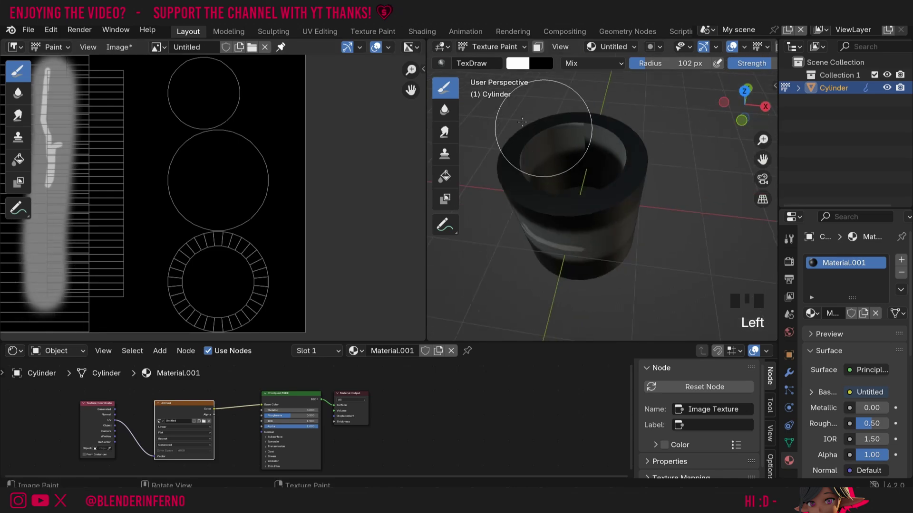
{"action": "left_click_drag", "start_coordinate": [744, 107], "coordinate": [744, 93]}
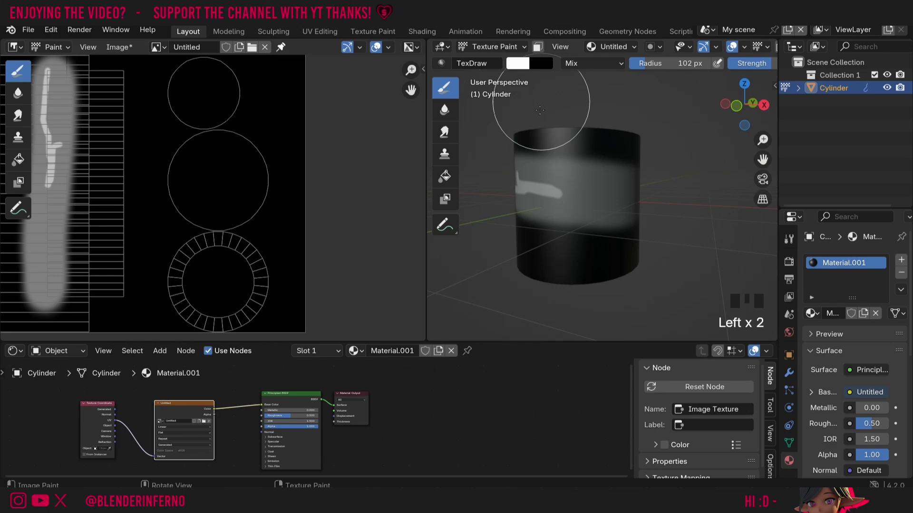
{"action": "left_click_drag", "start_coordinate": [753, 118], "coordinate": [746, 133]}
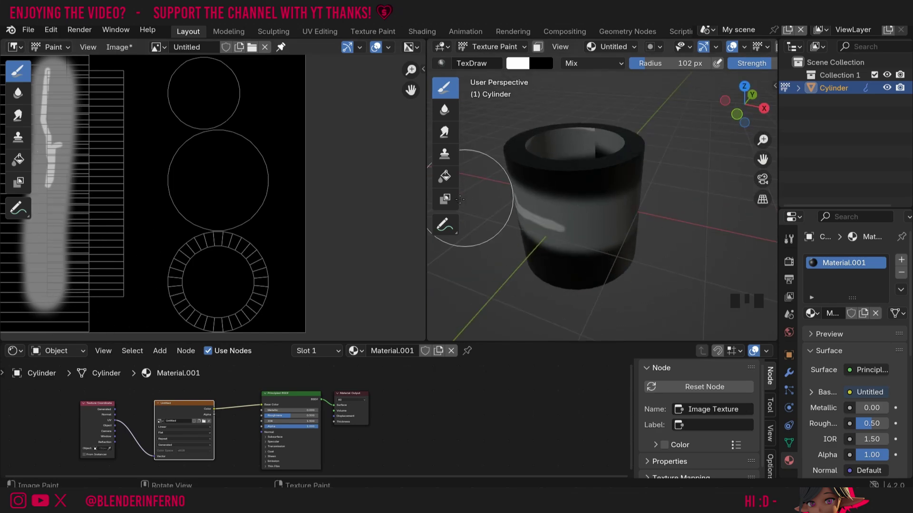
{"action": "mouse_move", "coordinate": [745, 107]}
{"action": "left_mouse_down"}
{"action": "mouse_move", "coordinate": [742, 98]}
{"action": "mouse_move", "coordinate": [731, 117]}
{"action": "left_mouse_up"}
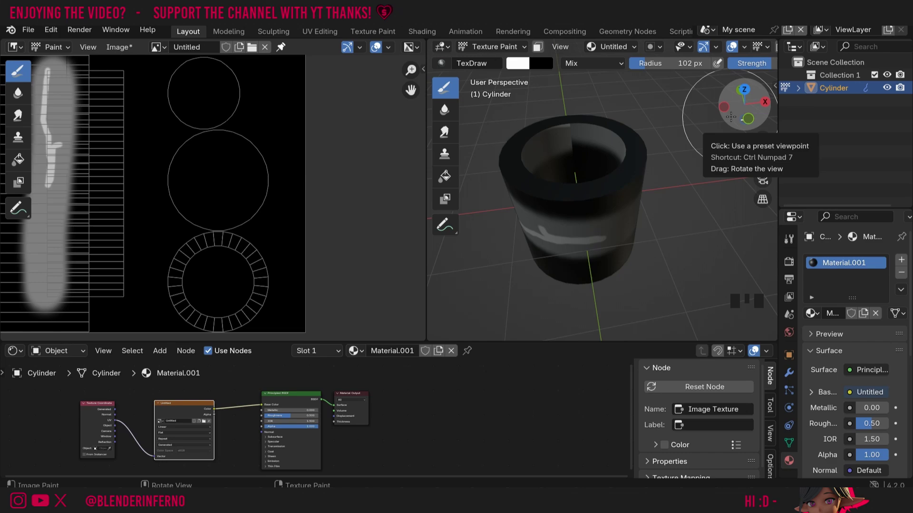
Step: Return the cup to Edit Mode through Object Mode and delete the Image Texture node from its material
{"action": "left_click", "coordinate": [498, 46]}
{"action": "left_click", "coordinate": [496, 64]}
{"action": "left_click", "coordinate": [498, 47]}
{"action": "left_click", "coordinate": [493, 76]}
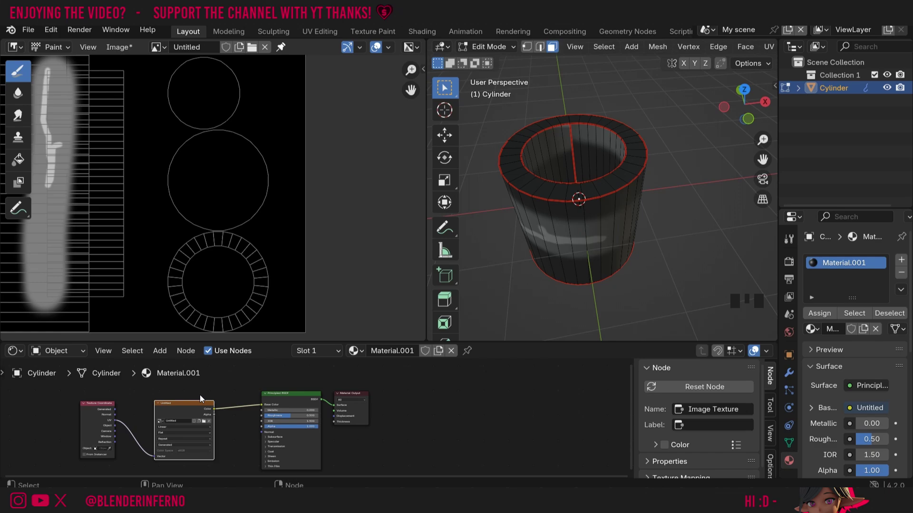
{"action": "key", "text": "x"}
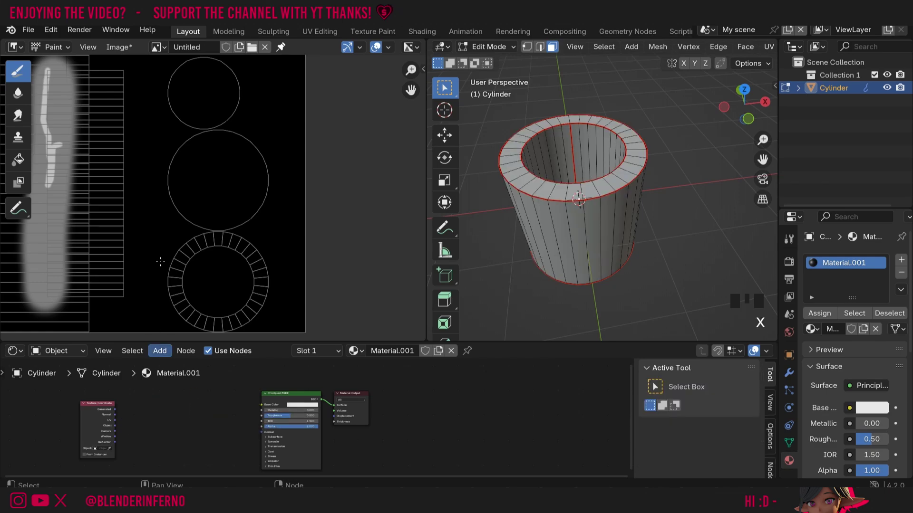
Step: Change the Image Editor back to the UV Editor and bring the cup's whole UV layout into view
{"action": "left_click", "coordinate": [19, 48]}
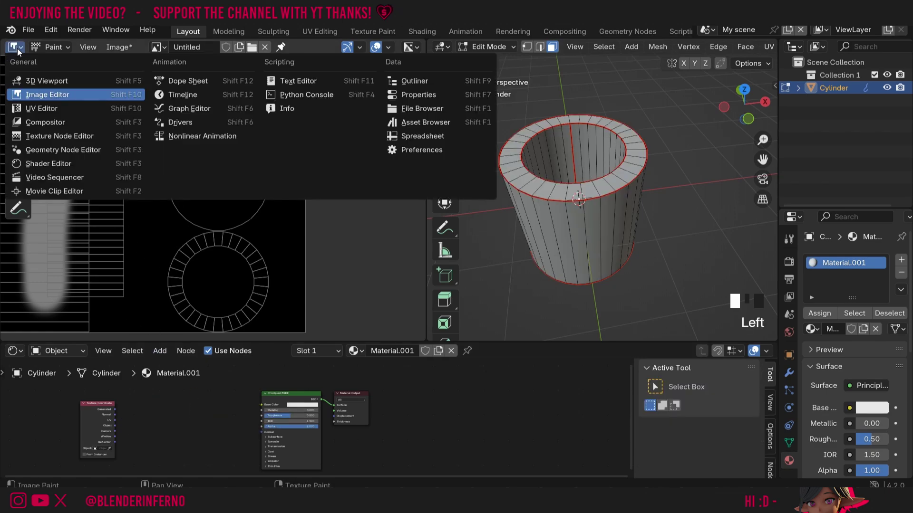
{"action": "left_click", "coordinate": [42, 110]}
{"action": "scroll", "coordinate": [264, 145], "scroll_direction": "up", "scroll_amount": 6}
{"action": "left_click_drag", "start_coordinate": [411, 89], "coordinate": [448, 0]}
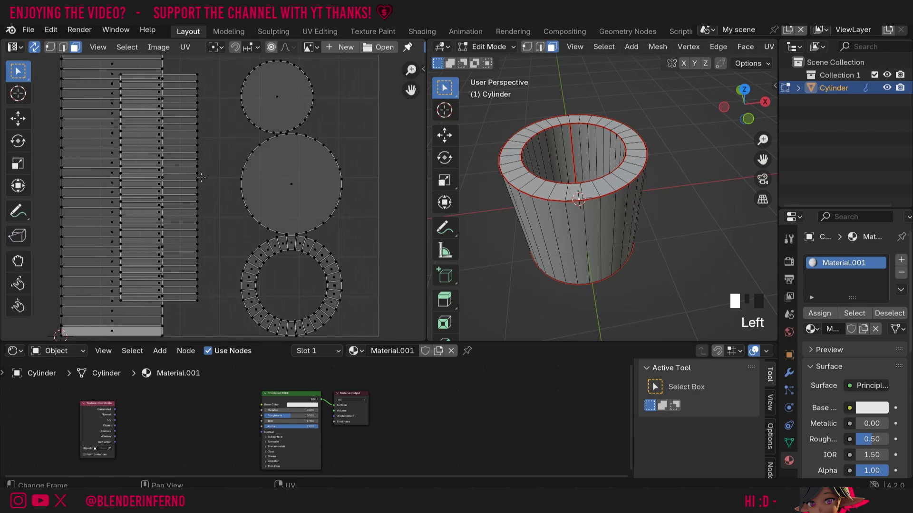
Step: Select the inner wall's linked UV island, move it between the outer wall island and the round islands, and clear the selection
{"action": "key", "text": "l"}
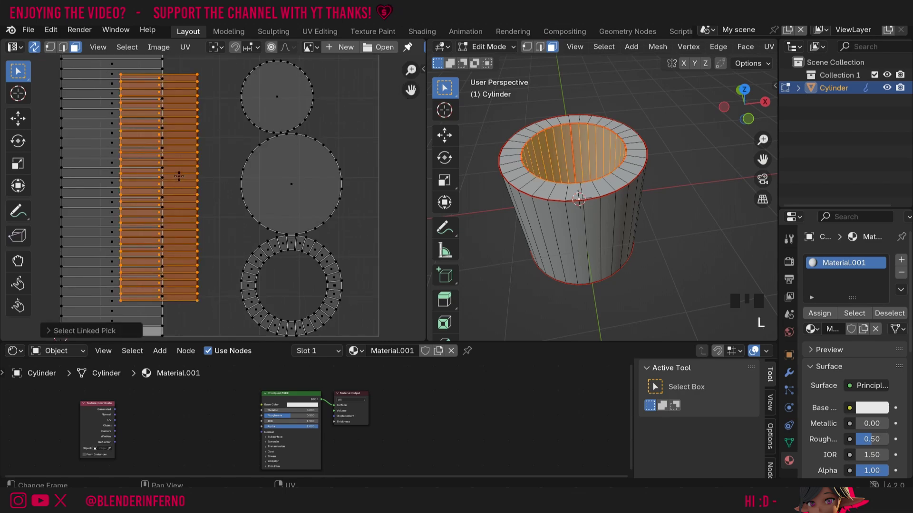
{"action": "key", "text": "g"}
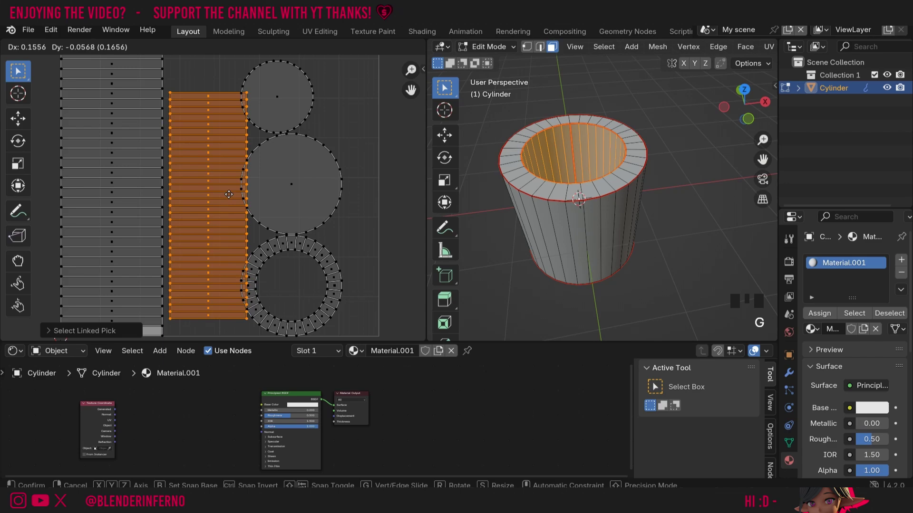
{"action": "key", "text": "Escape"}
{"action": "key", "text": "alt+a"}
{"action": "scroll", "coordinate": [221, 183], "scroll_direction": "up", "scroll_amount": 6}
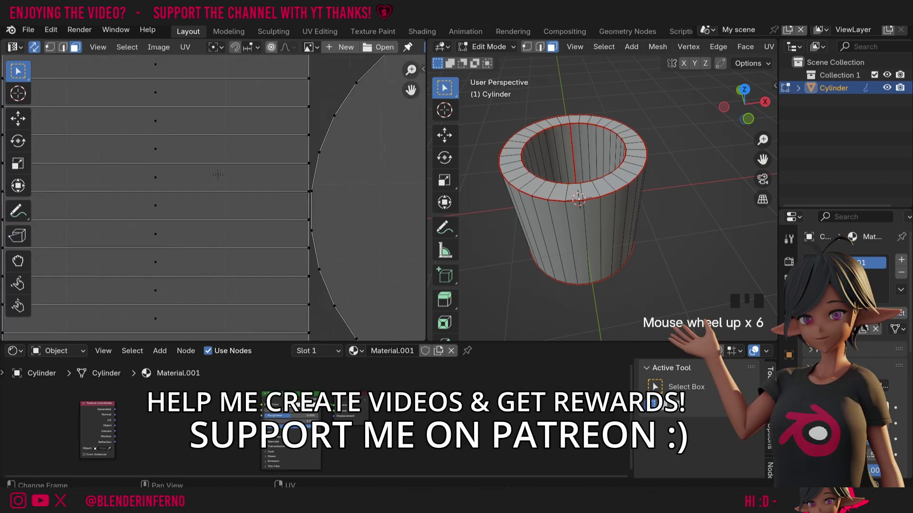
{"action": "scroll", "coordinate": [218, 175], "scroll_direction": "down", "scroll_amount": 7}
{"action": "scroll", "coordinate": [244, 172], "scroll_direction": "up", "scroll_amount": 8}
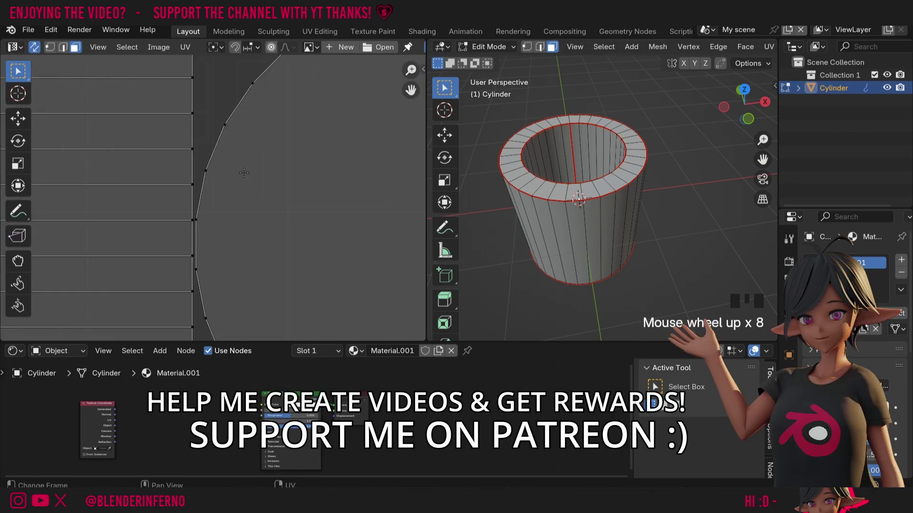
{"action": "scroll", "coordinate": [178, 225], "scroll_direction": "down", "scroll_amount": 11}
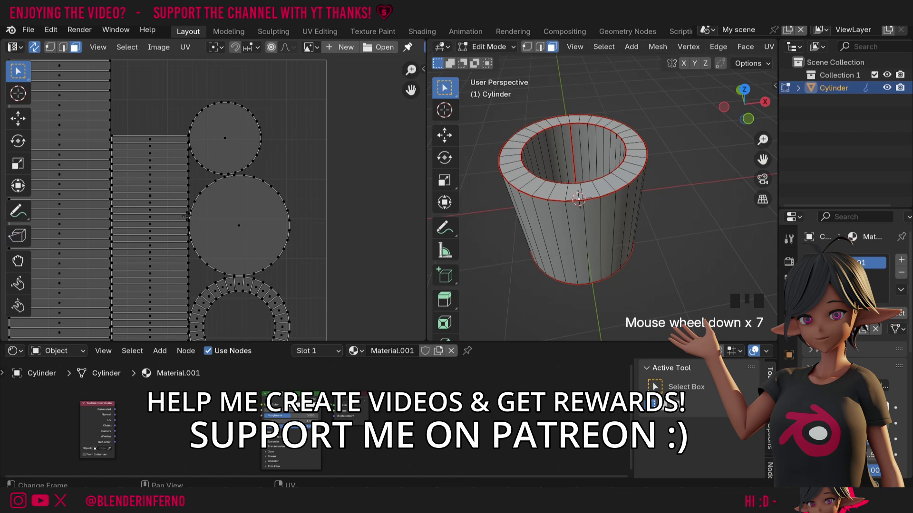
{"action": "scroll", "coordinate": [179, 239], "scroll_direction": "up", "scroll_amount": 3}
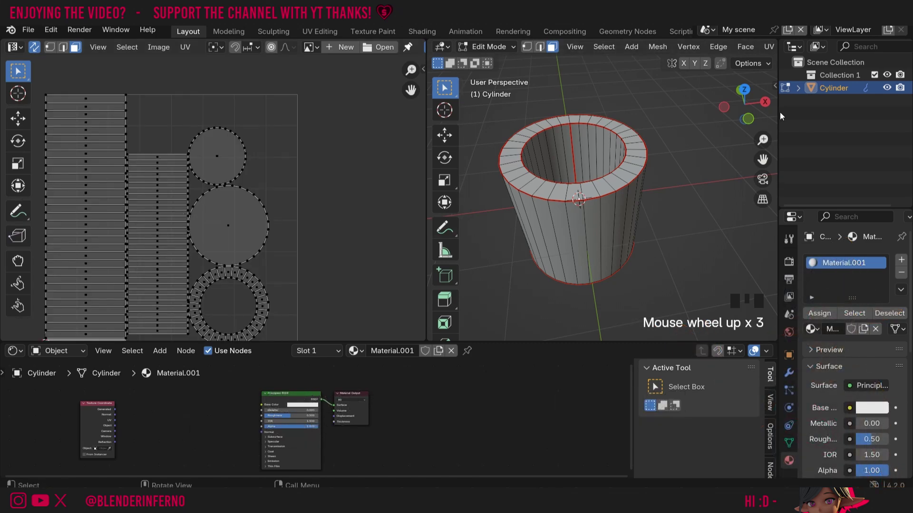
Step: Select all of the cup's faces, unwrap them again along the seams, and collapse and re-expand the Unwrap options
{"action": "mouse_move", "coordinate": [744, 102]}
{"action": "left_mouse_down"}
{"action": "mouse_move", "coordinate": [744, 118]}
{"action": "mouse_move", "coordinate": [744, 102]}
{"action": "mouse_move", "coordinate": [756, 95]}
{"action": "mouse_move", "coordinate": [736, 100]}
{"action": "mouse_move", "coordinate": [742, 109]}
{"action": "mouse_move", "coordinate": [744, 96]}
{"action": "mouse_move", "coordinate": [744, 112]}
{"action": "mouse_move", "coordinate": [744, 103]}
{"action": "left_mouse_up"}
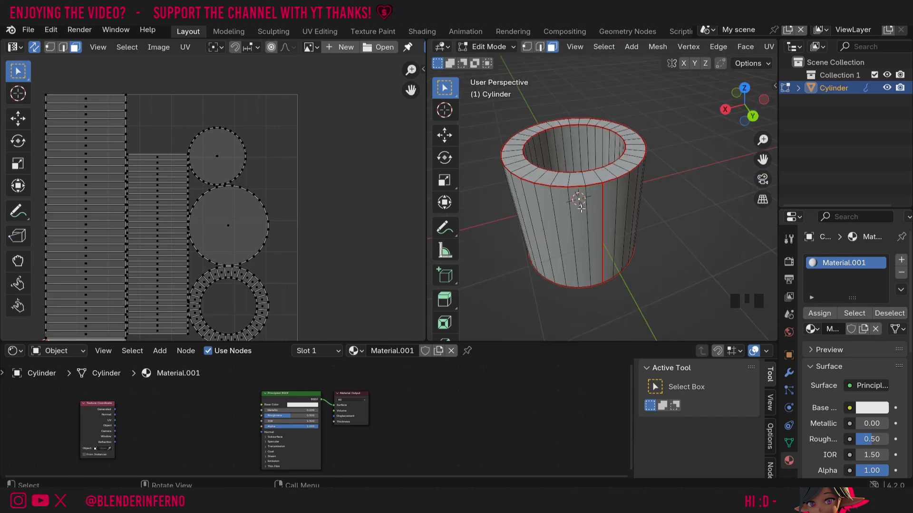
{"action": "key", "text": "a"}
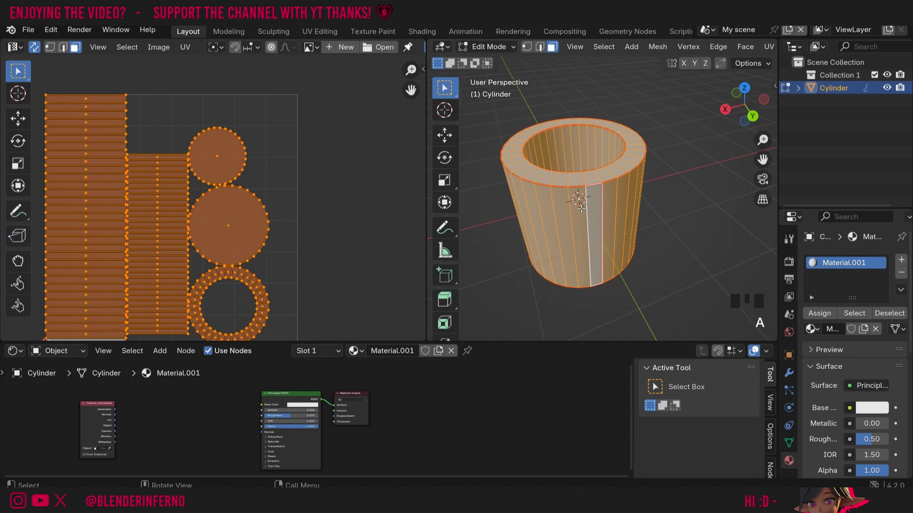
{"action": "key", "text": "u"}
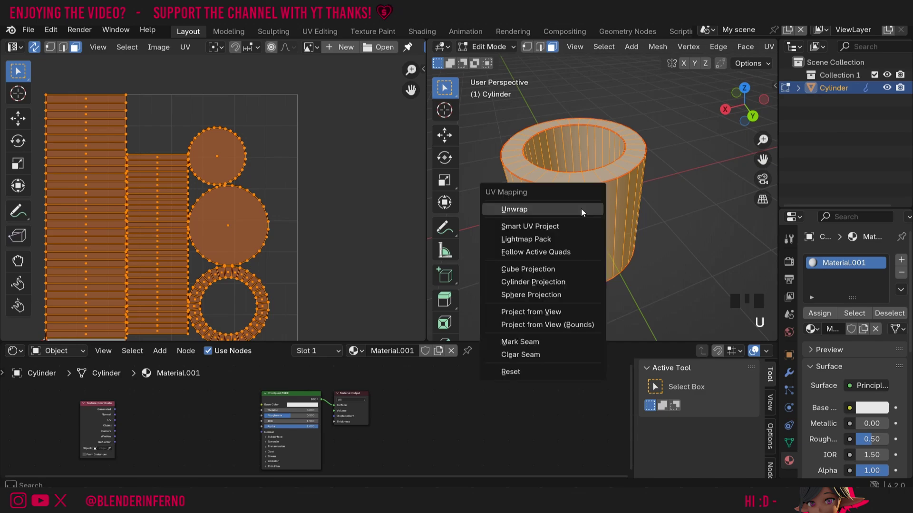
{"action": "left_click", "coordinate": [543, 210]}
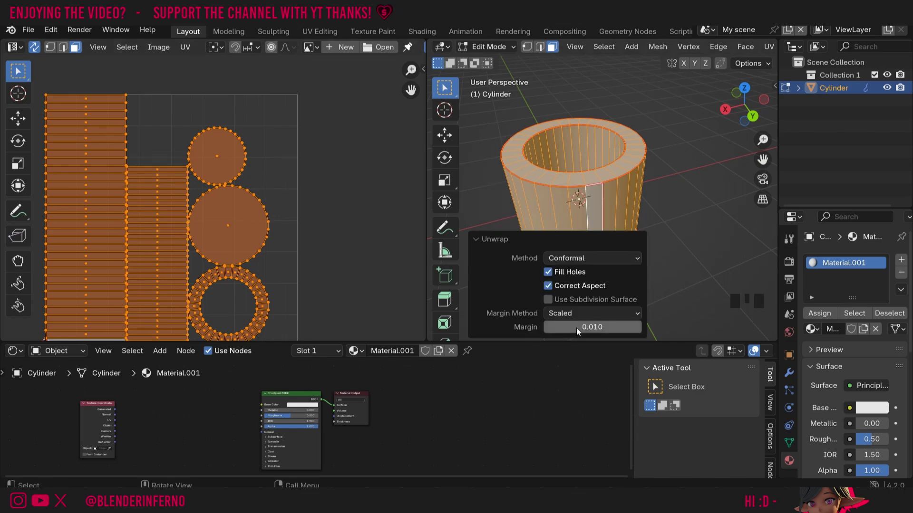
{"action": "left_click", "coordinate": [492, 239]}
{"action": "left_click", "coordinate": [485, 332]}
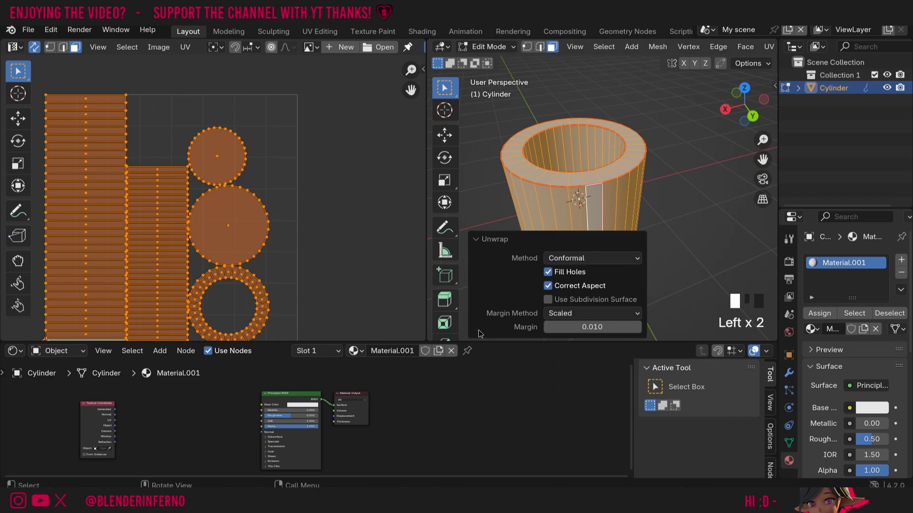
Step: Set the Unwrap margin to 0 and inspect the spacing between the inner wall island and the large round island
{"action": "left_click", "coordinate": [603, 327]}
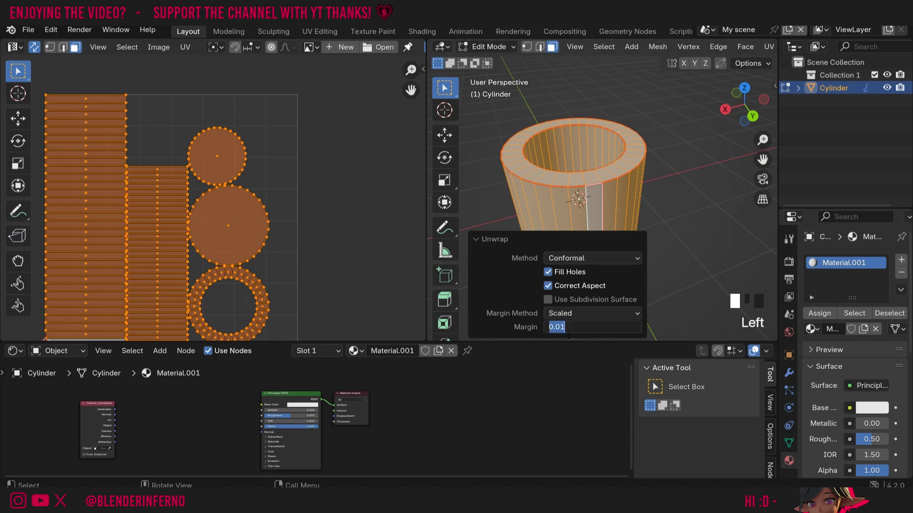
{"action": "type", "text": "0"}
{"action": "key", "text": "Return"}
{"action": "scroll", "coordinate": [170, 223], "scroll_direction": "up", "scroll_amount": 9}
{"action": "scroll", "coordinate": [170, 224], "scroll_direction": "up", "scroll_amount": 1}
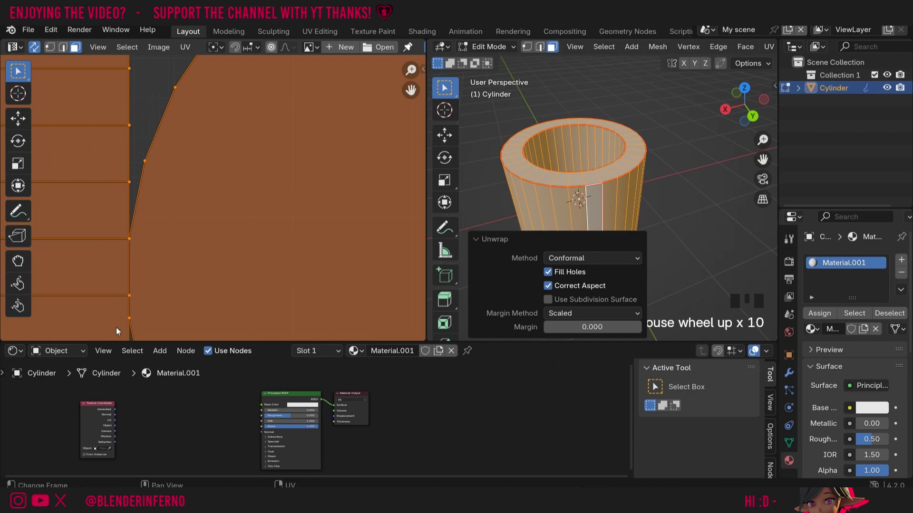
{"action": "scroll", "coordinate": [116, 251], "scroll_direction": "down", "scroll_amount": 9}
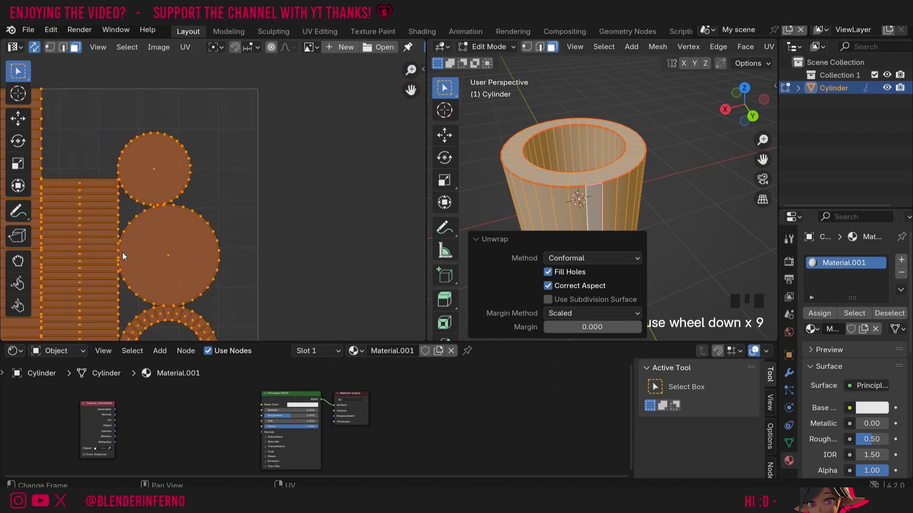
{"action": "middle_click_drag", "start_coordinate": [122, 252], "coordinate": [247, 175]}
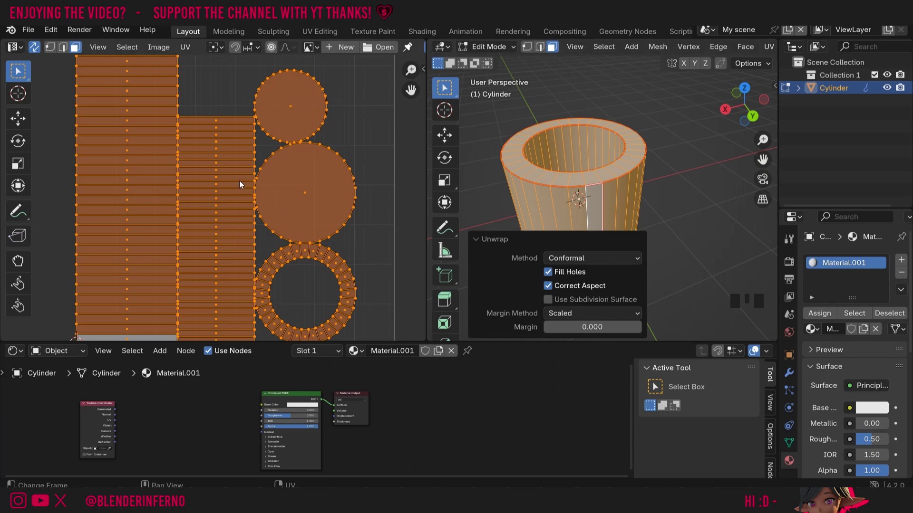
Step: Set the Unwrap margin to 0.01
{"action": "left_click", "coordinate": [612, 328]}
{"action": "double_click", "coordinate": [626, 328]}
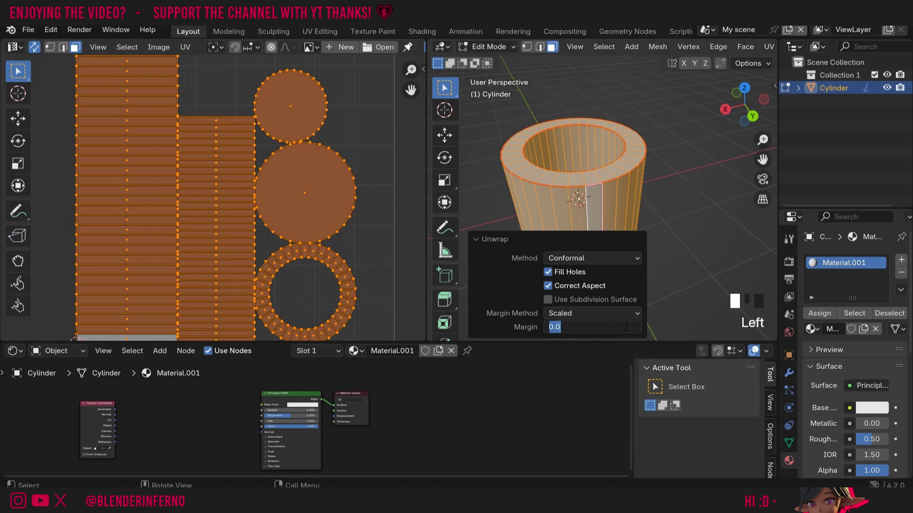
{"action": "type", "text": "0.01"}
{"action": "key", "text": "Return"}
Step: Examine the gaps between the wall islands and the large round island up close, and compare them with the whole UV layout
{"action": "scroll", "coordinate": [258, 201], "scroll_direction": "up", "scroll_amount": 7}
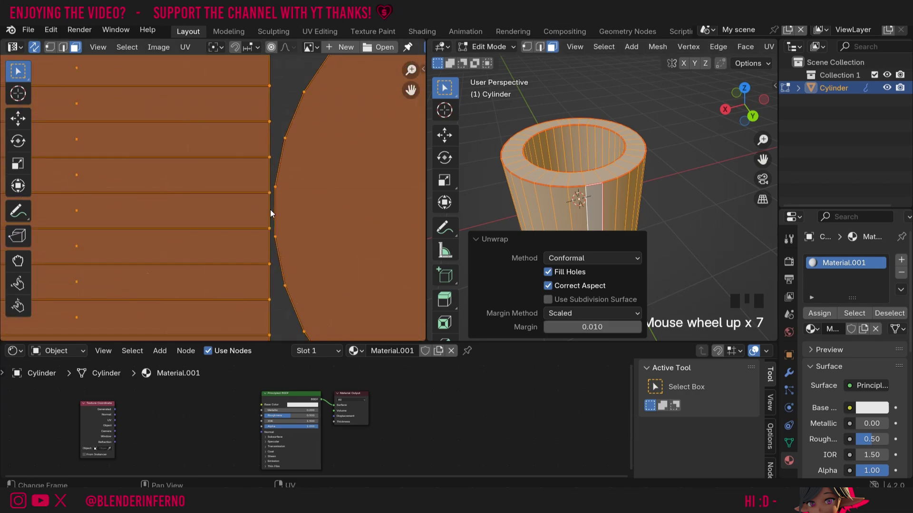
{"action": "scroll", "coordinate": [270, 209], "scroll_direction": "up", "scroll_amount": 2}
{"action": "scroll", "coordinate": [270, 209], "scroll_direction": "down", "scroll_amount": 9}
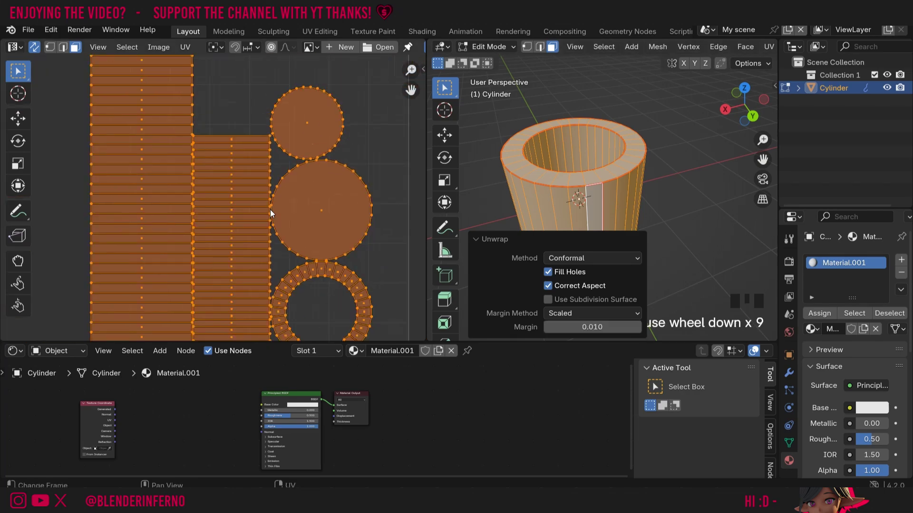
{"action": "scroll", "coordinate": [270, 209], "scroll_direction": "up", "scroll_amount": 3}
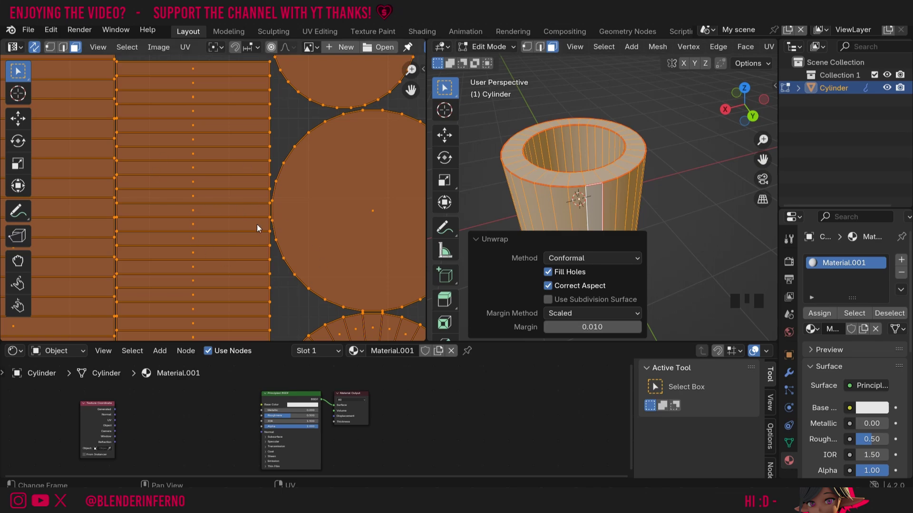
{"action": "scroll", "coordinate": [269, 214], "scroll_direction": "up", "scroll_amount": 6}
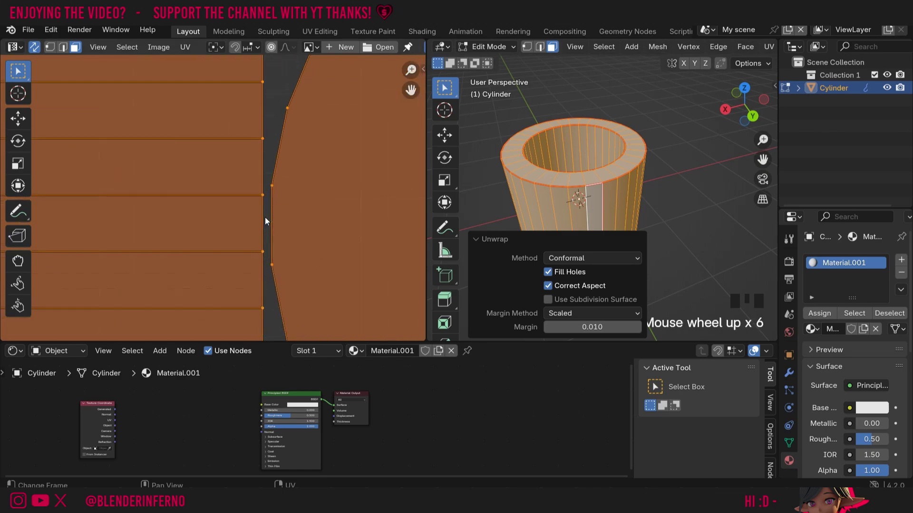
{"action": "scroll", "coordinate": [265, 222], "scroll_direction": "up", "scroll_amount": 1}
{"action": "scroll", "coordinate": [269, 223], "scroll_direction": "down", "scroll_amount": 10}
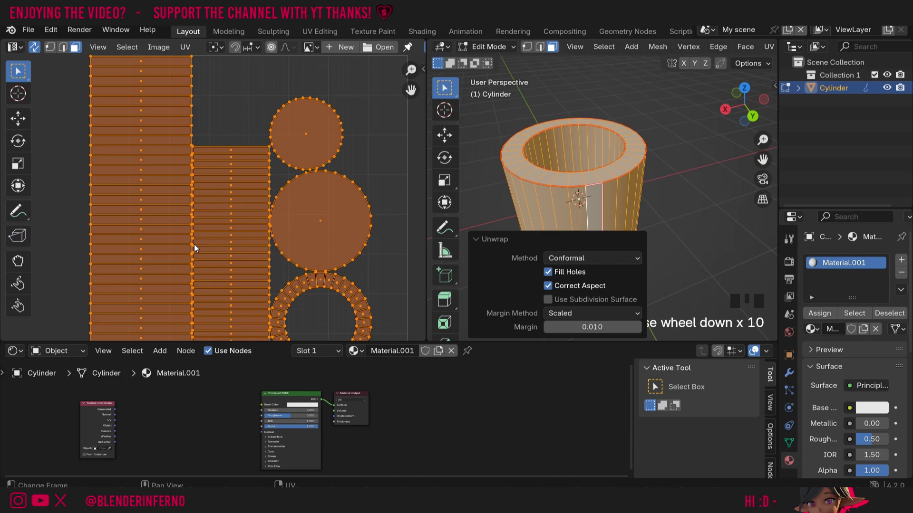
{"action": "scroll", "coordinate": [216, 161], "scroll_direction": "down", "scroll_amount": 2}
{"action": "scroll", "coordinate": [216, 161], "scroll_direction": "up", "scroll_amount": 4}
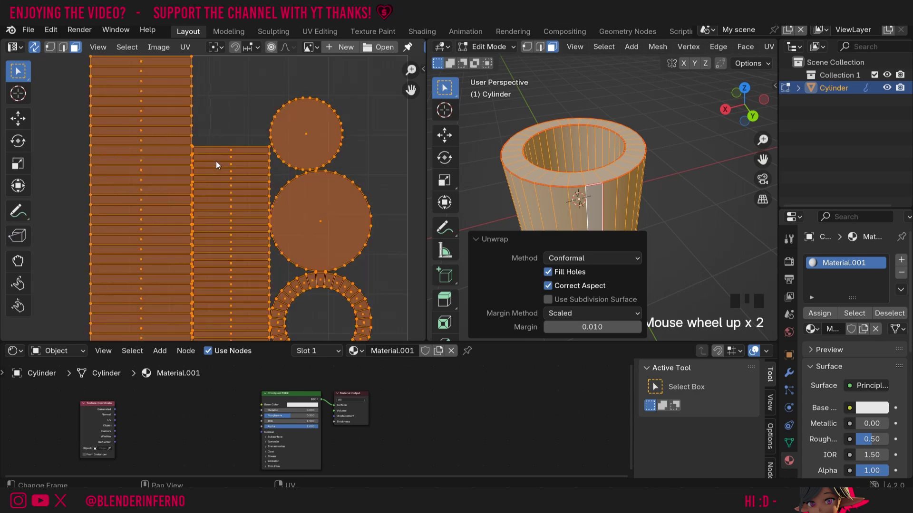
{"action": "scroll", "coordinate": [296, 224], "scroll_direction": "up", "scroll_amount": 3}
{"action": "scroll", "coordinate": [309, 238], "scroll_direction": "down", "scroll_amount": 9}
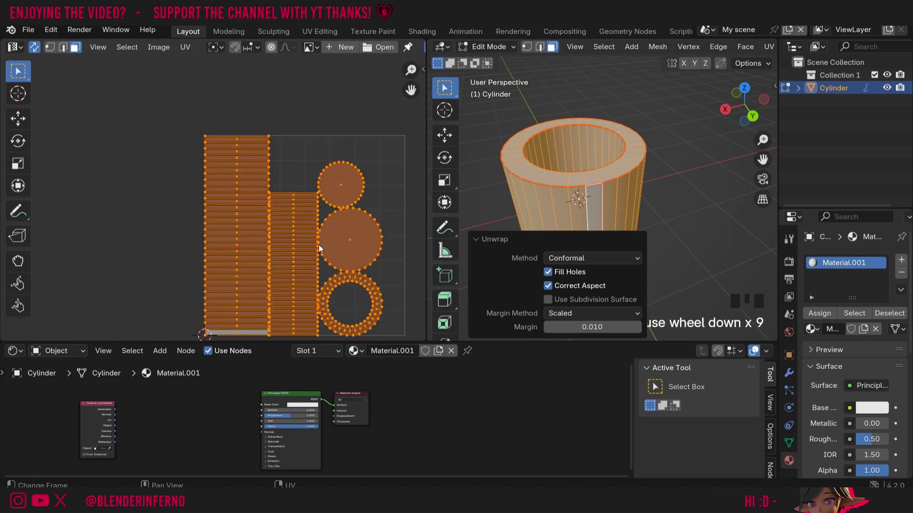
Step: Clear the selection of the cup's faces and check the spacing between the two solid round islands and the overall UV layout
{"action": "left_click", "coordinate": [375, 194]}
{"action": "scroll", "coordinate": [346, 203], "scroll_direction": "up", "scroll_amount": 9}
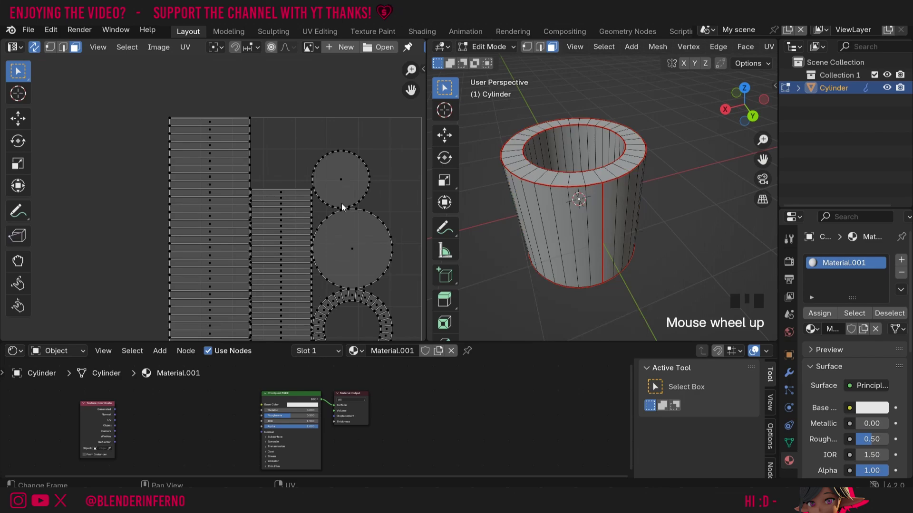
{"action": "scroll", "coordinate": [360, 227], "scroll_direction": "down", "scroll_amount": 8}
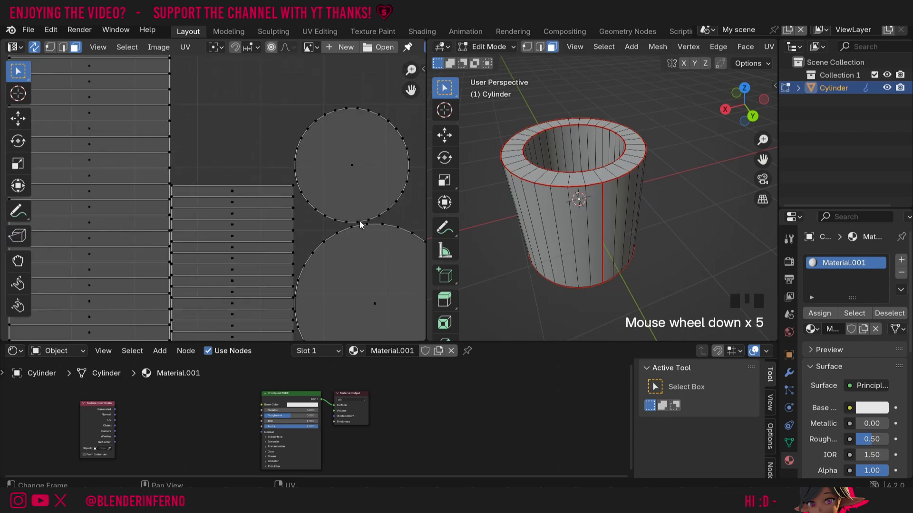
{"action": "middle_click_drag", "start_coordinate": [390, 169], "coordinate": [342, 108]}
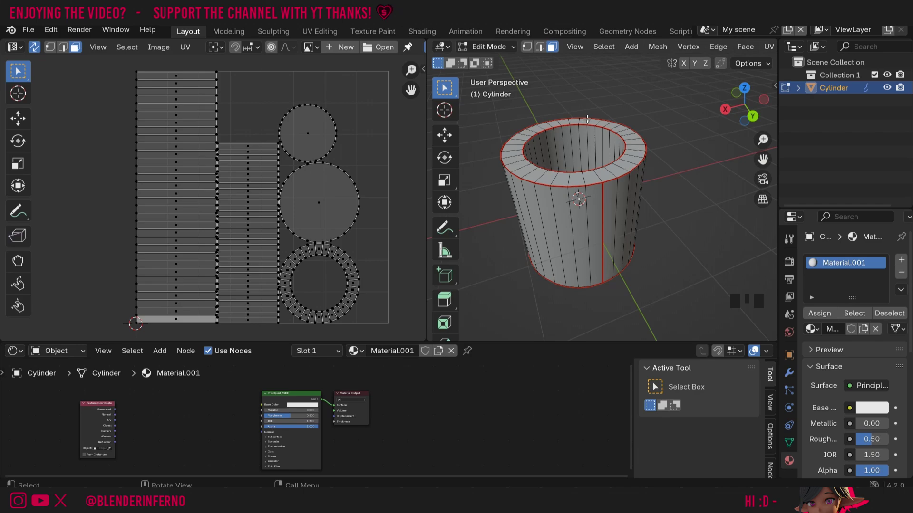
{"action": "middle_click_drag", "start_coordinate": [586, 119], "coordinate": [566, 121]}
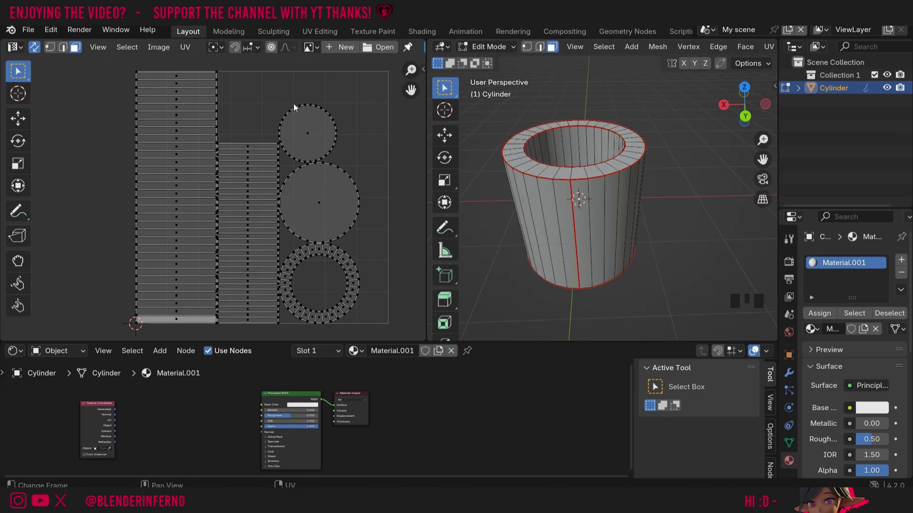